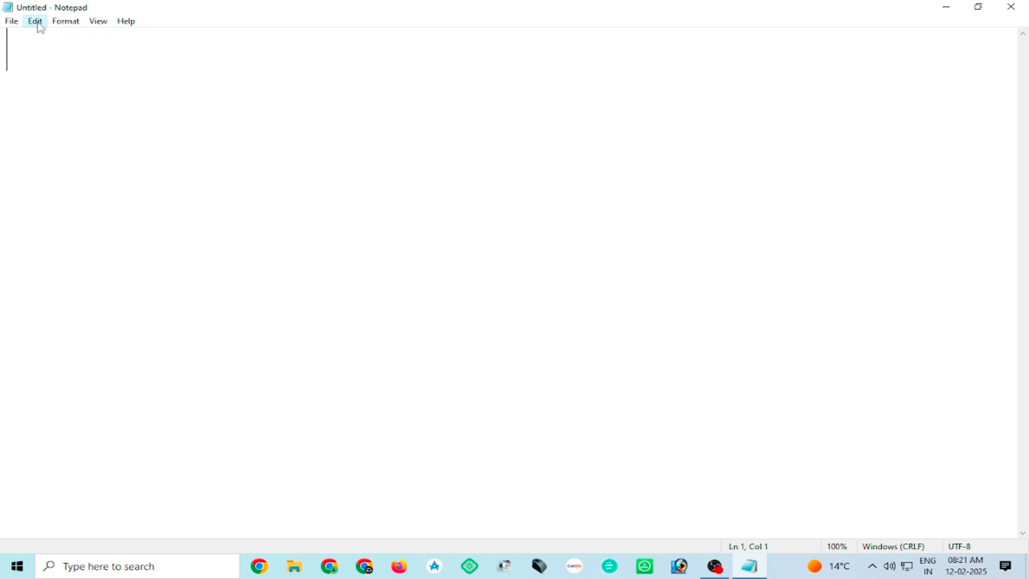
Fill the blank document with just over two lines of random Hindi filler characters in one unbroken paragraph.
type("रीसारीीसिसीरिकीरिकीरिसीरीसारिकी")
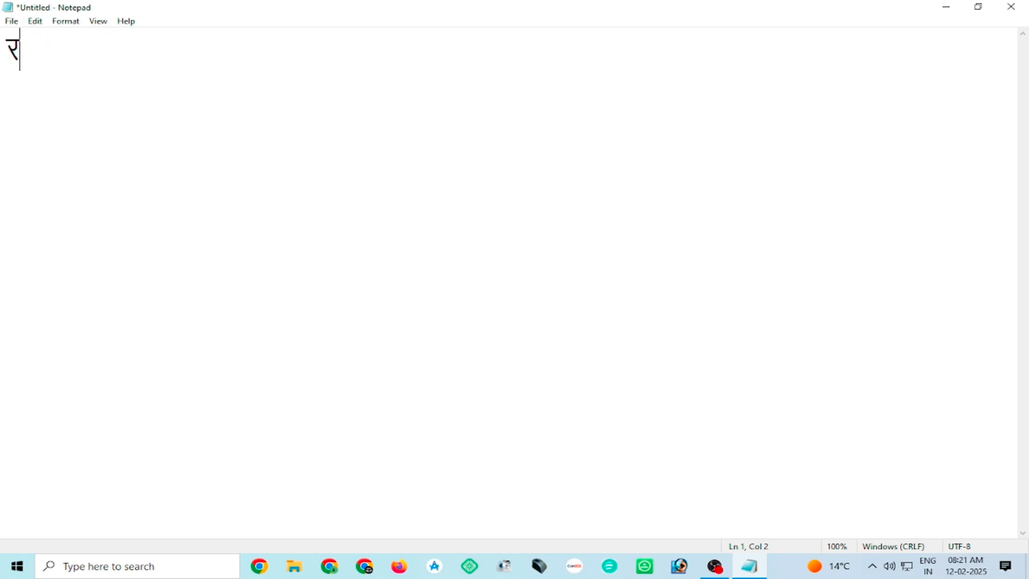
type("रिीब")
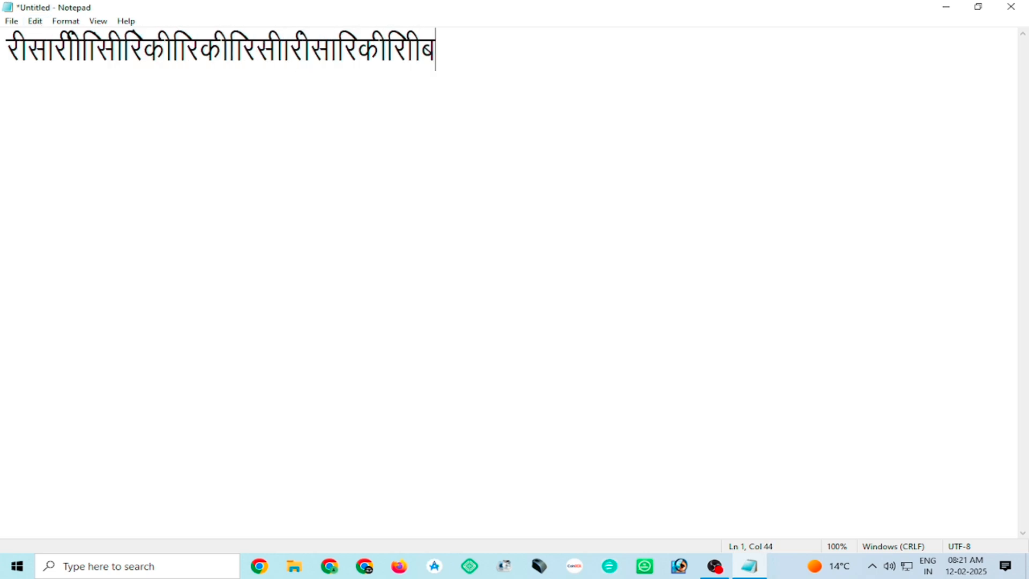
type("इदएगअउबगइअउबएगअइअगअउएबइगअद्रगबइउ")
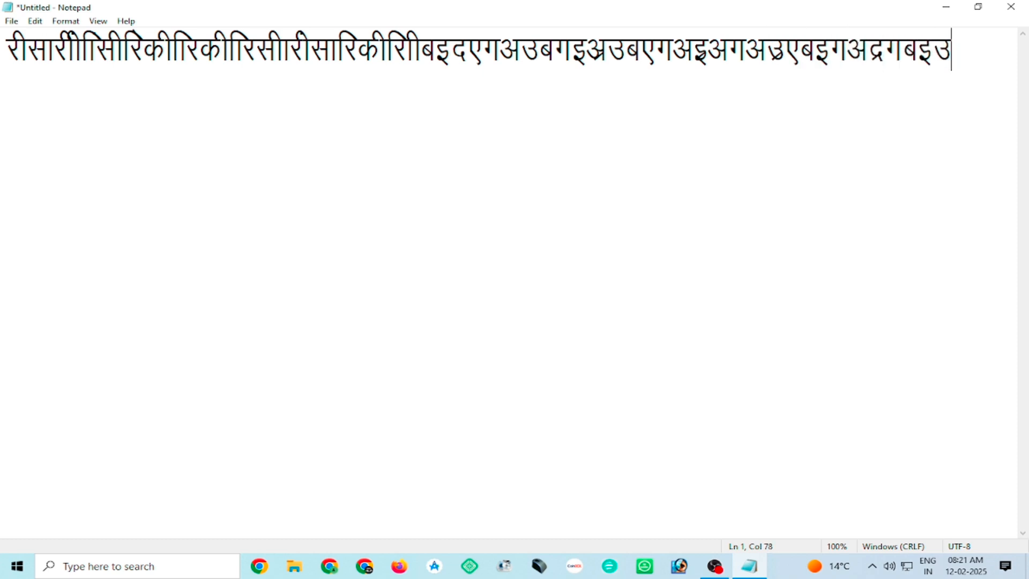
type("अबउगइअउबअप्रइबएबगअउबअएब्रउअइबउइगएउअइबगअबए")
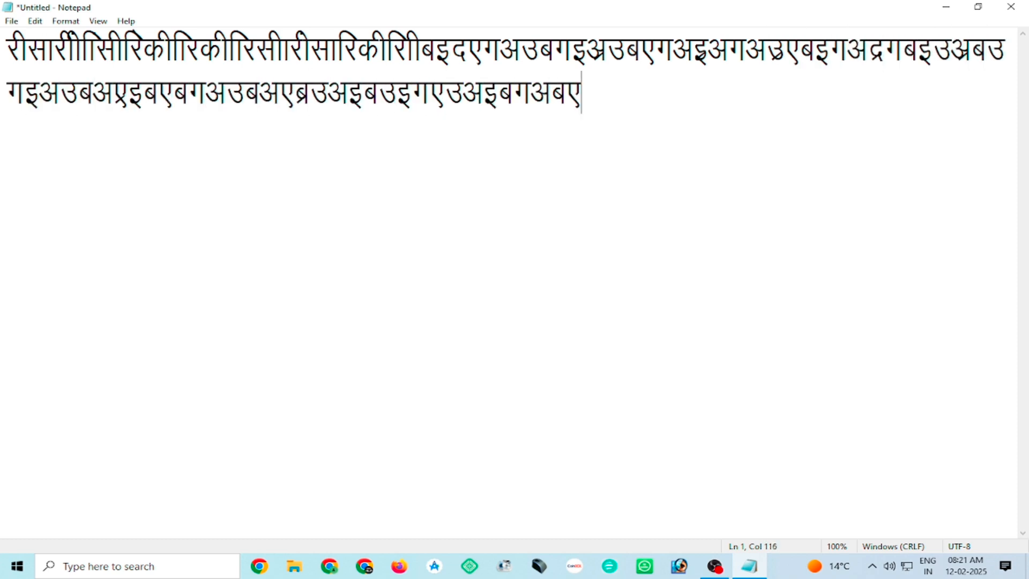
type("उअइबअइउएबगइअबएइगबउएबइउअदबगइअउएबग")
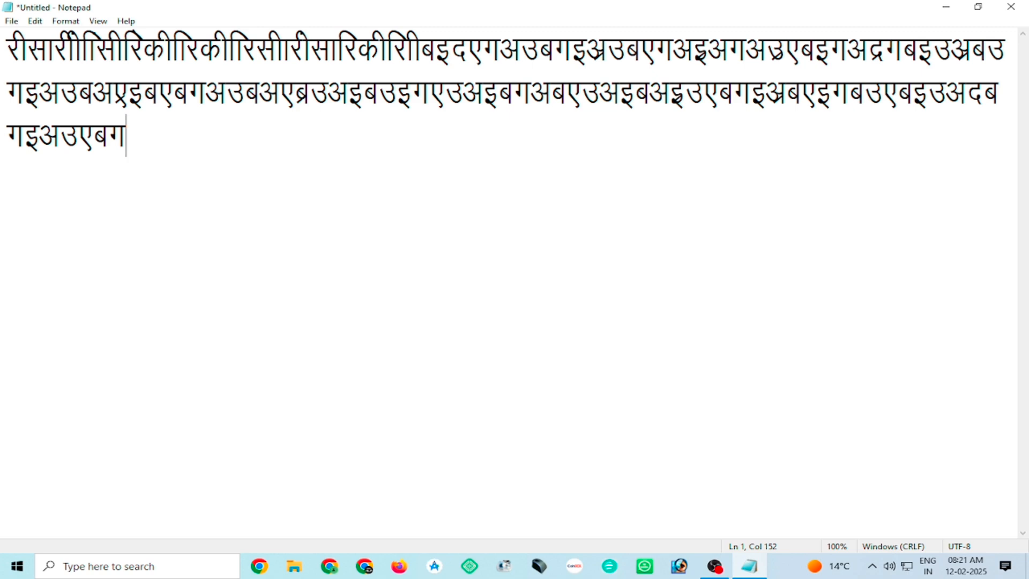
Delete all of the filler text and restore it by undoing the deletion.
left_click(34, 20)
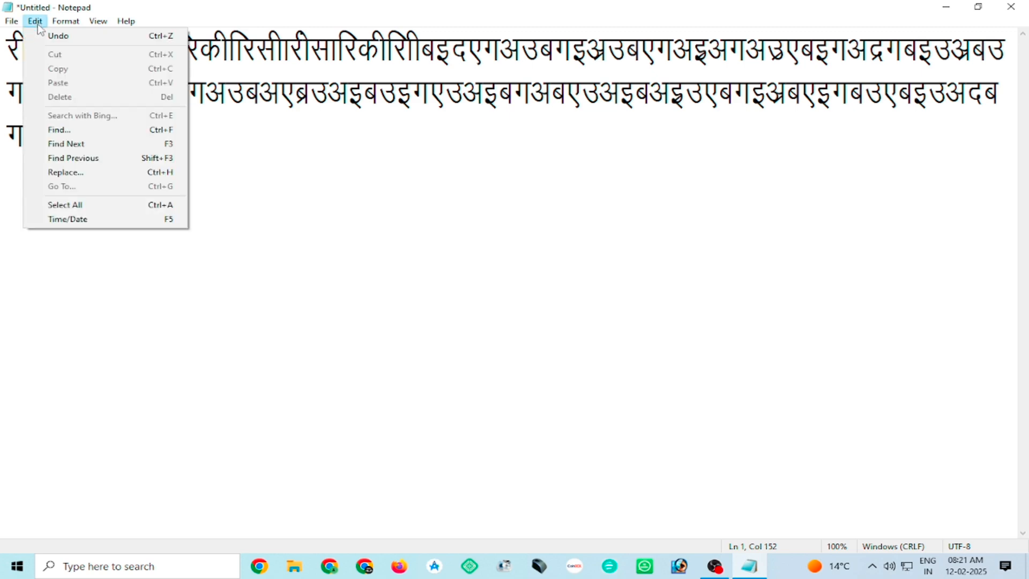
left_click(324, 179)
left_click_drag(229, 151, 3, 28)
key("Delete")
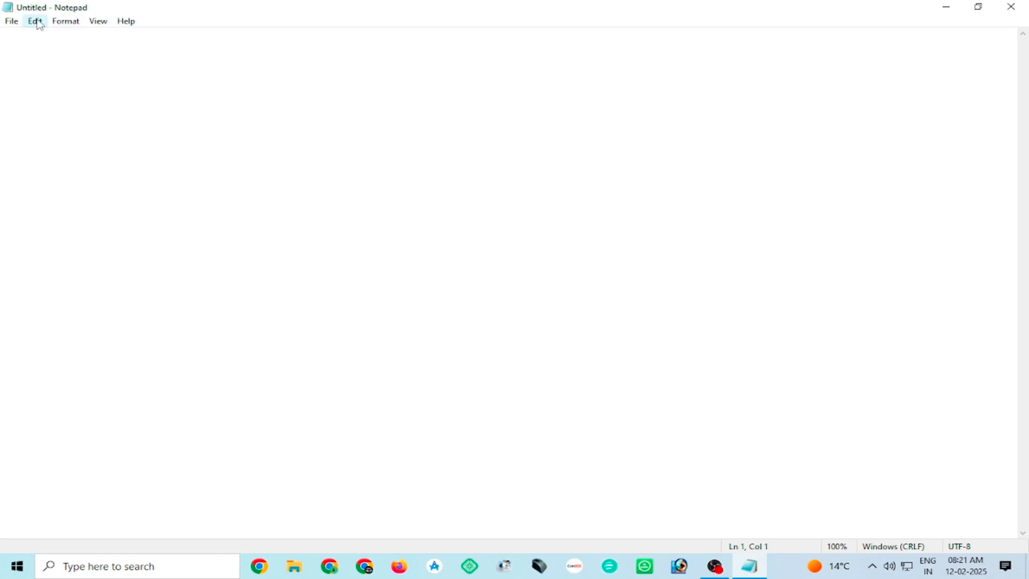
left_click(35, 21)
left_click(50, 36)
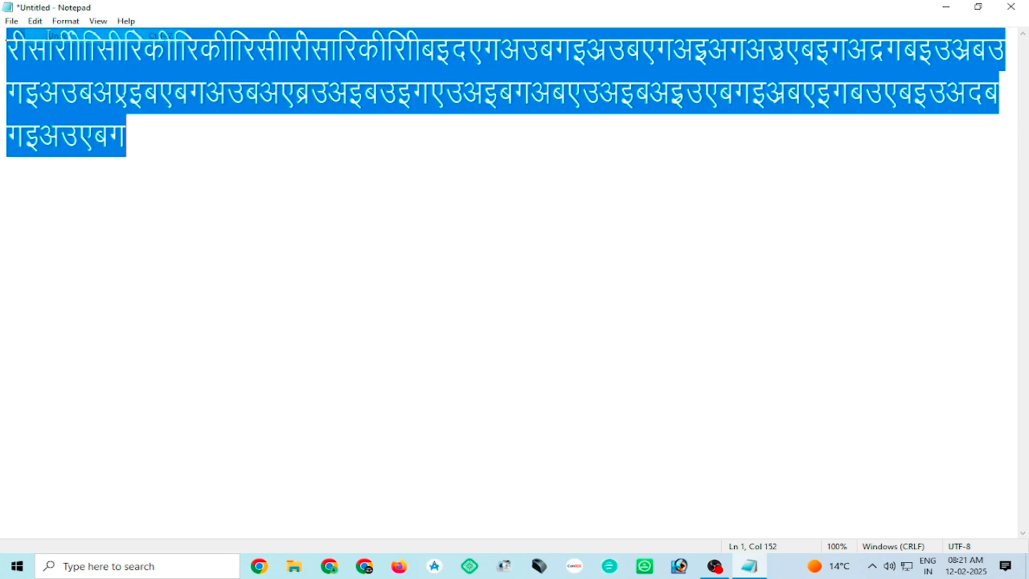
Cut the first displayed line of text and paste it on a new line at the end of the document.
left_click_drag(95, 127, 102, 125)
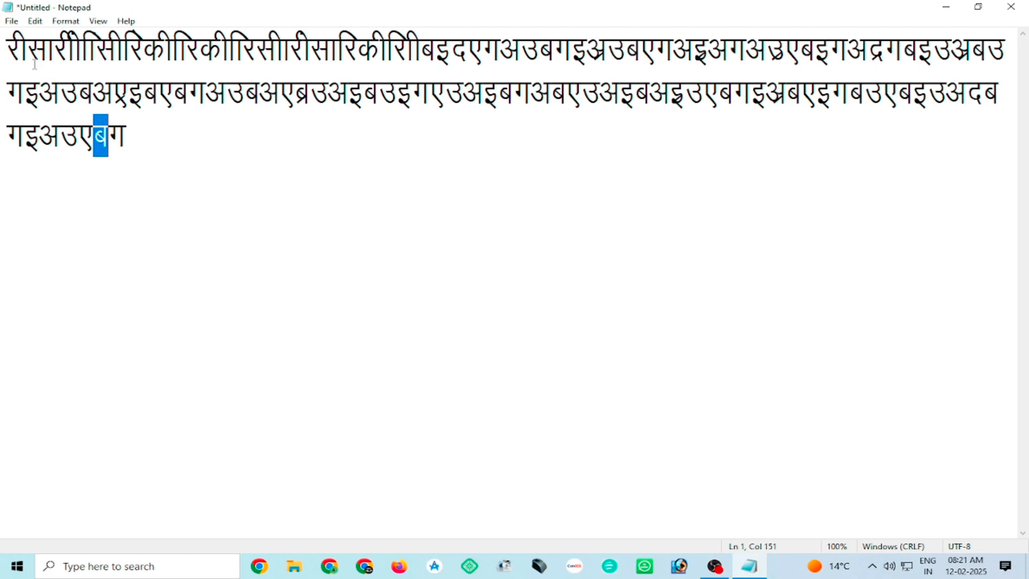
left_click_drag(6, 49, 1023, 64)
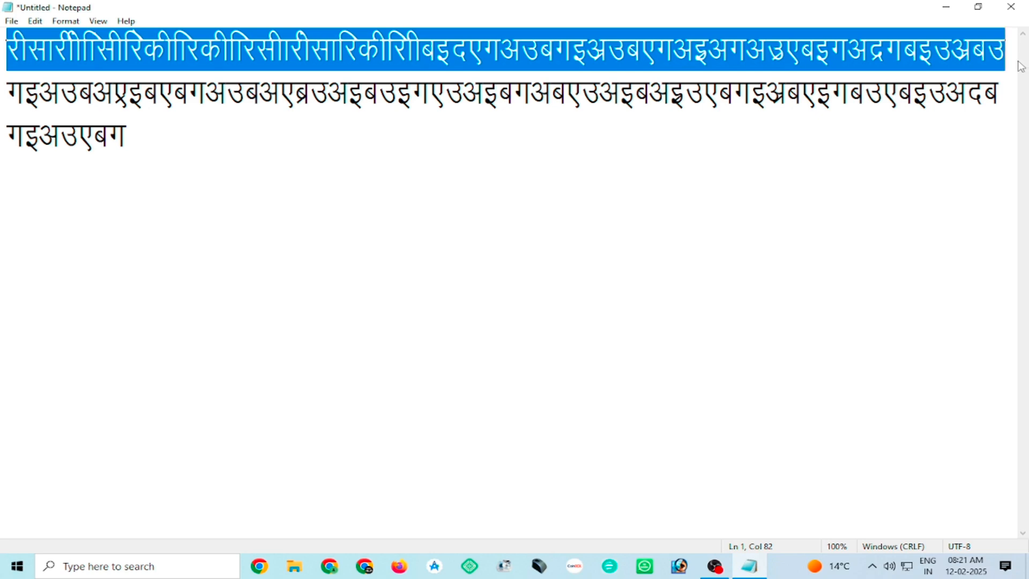
left_click(35, 21)
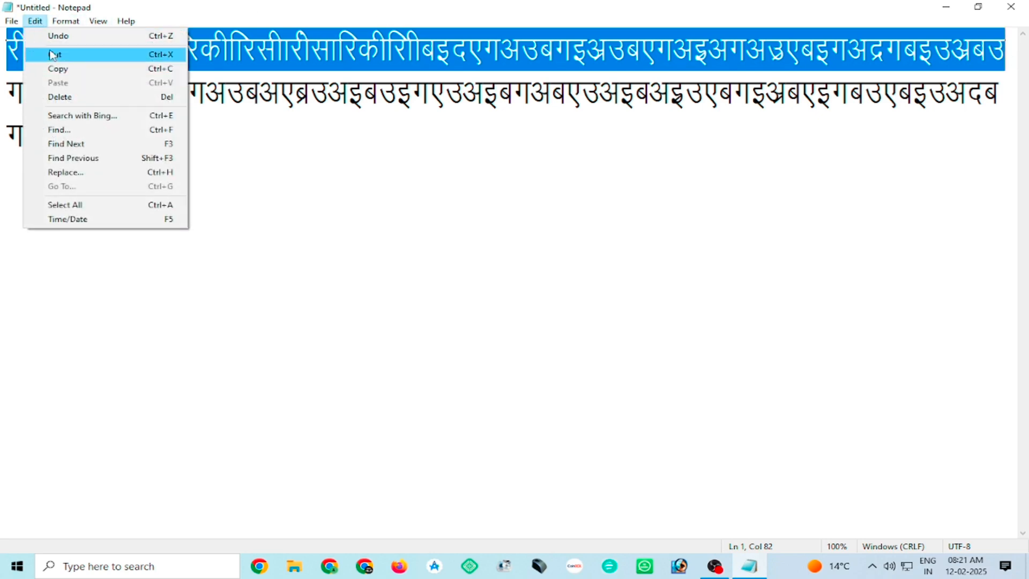
left_click(134, 55)
left_click(140, 93)
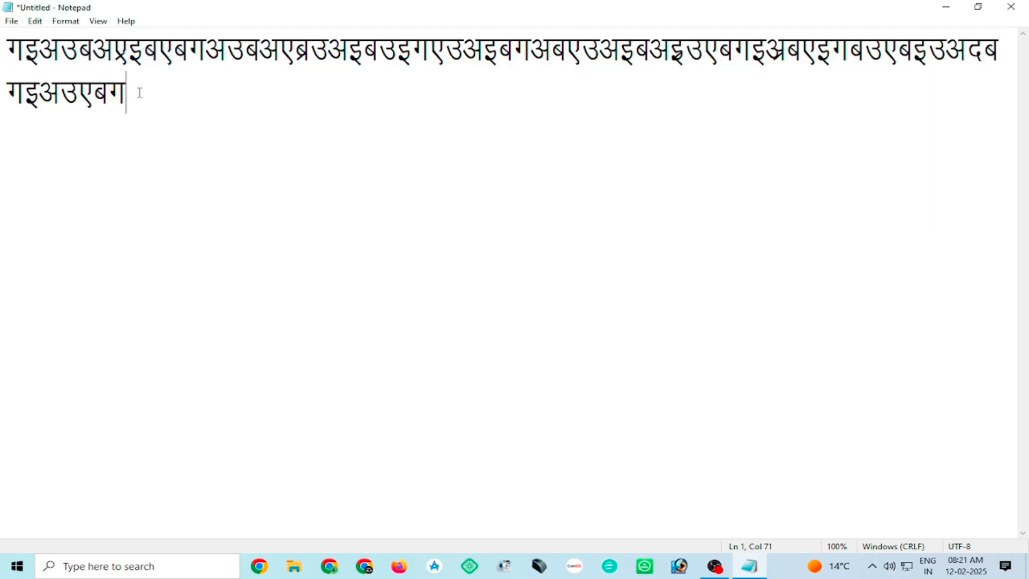
key("Return")
left_click(35, 21)
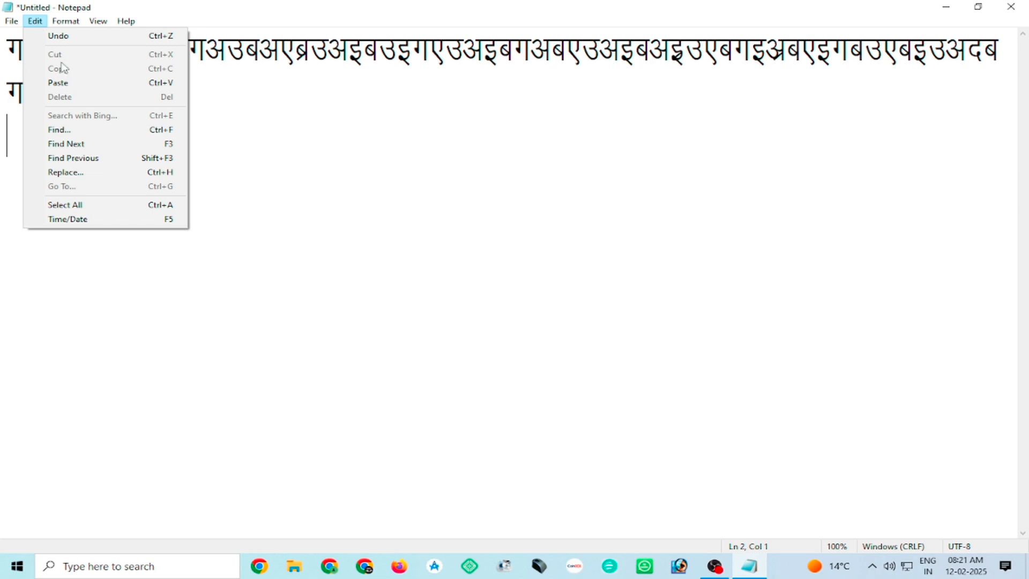
left_click(82, 86)
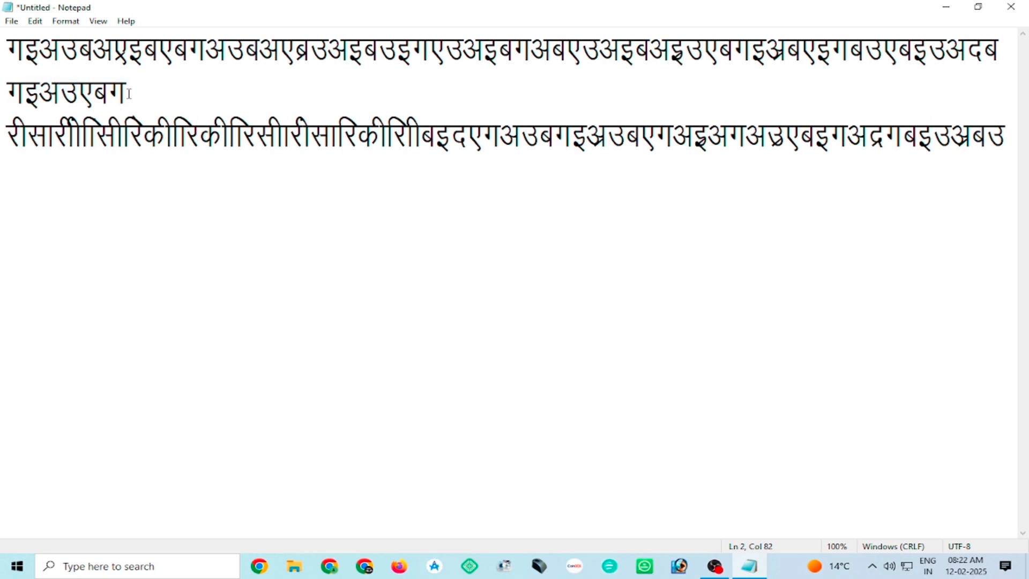
Copy the first paragraph and paste the copy on a new line at the end of the document.
left_click_drag(129, 94, 2, 60)
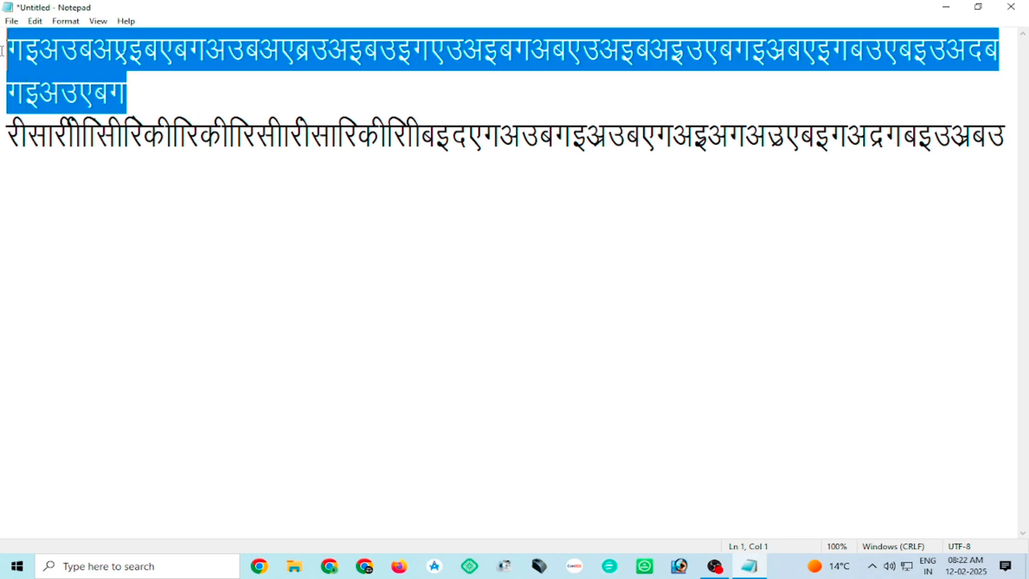
left_click(35, 21)
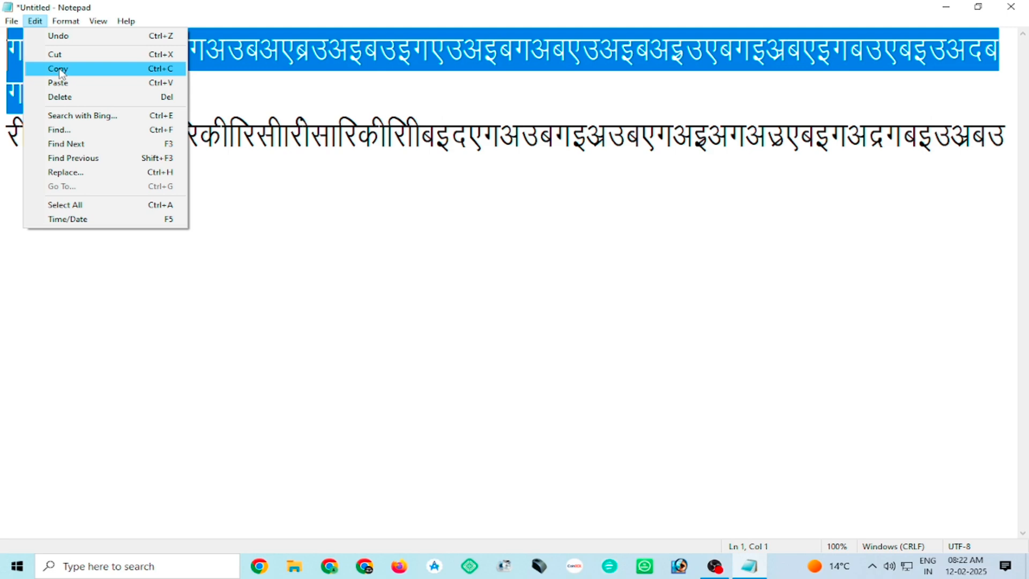
left_click(59, 73)
left_click(14, 181)
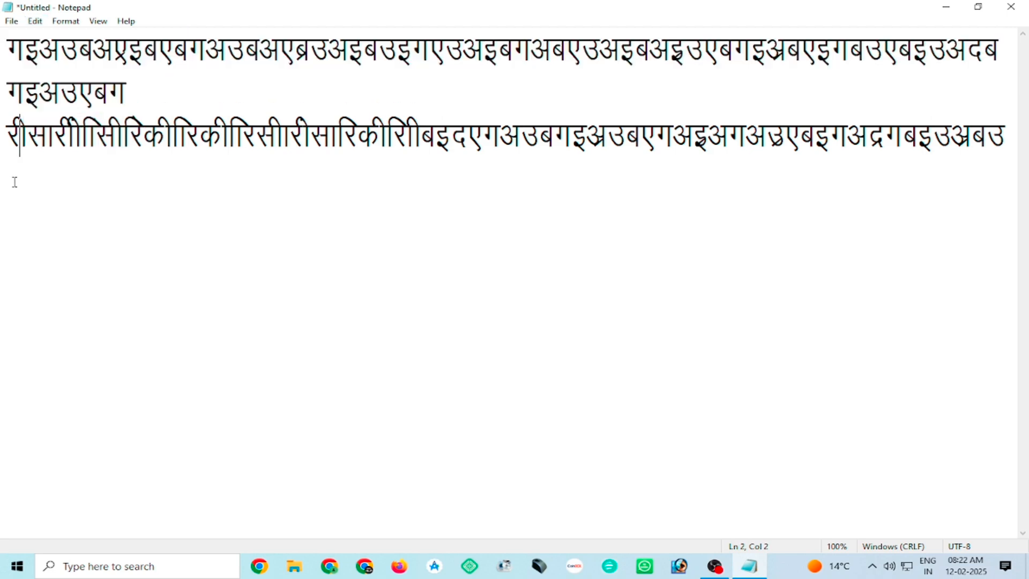
left_click(1005, 135)
key("Return")
left_click(35, 21)
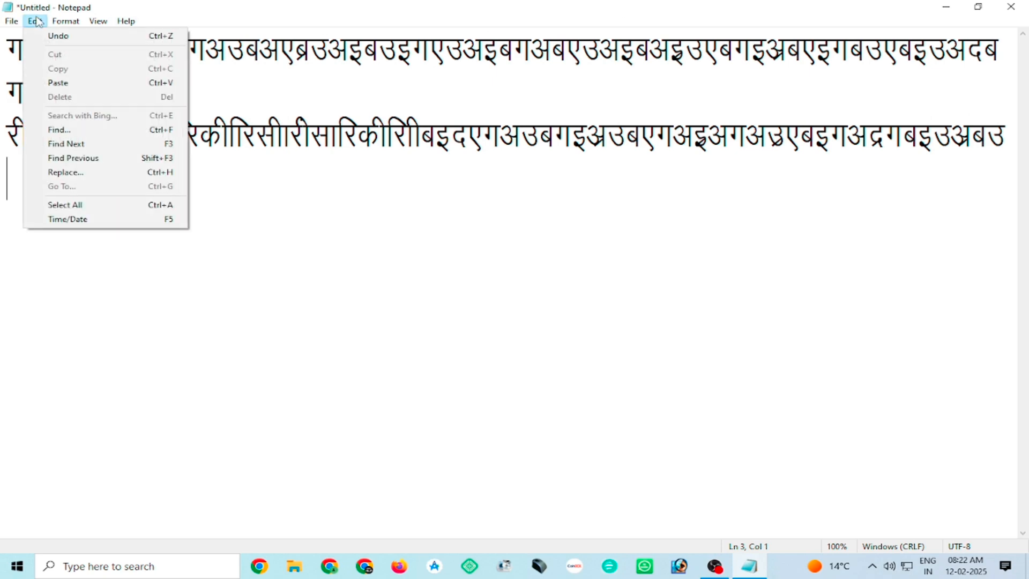
left_click(56, 84)
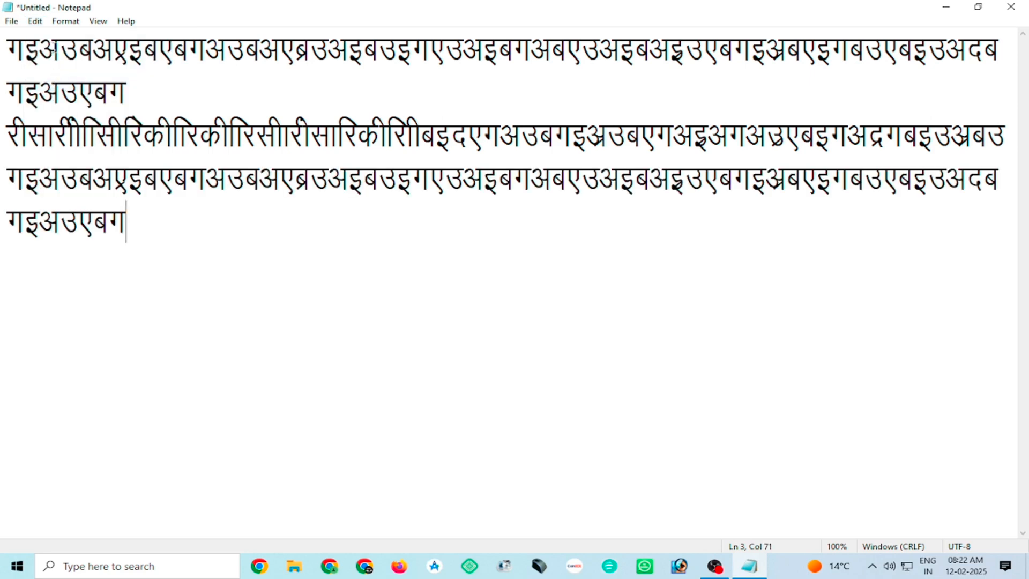
Select all of the text and clear the selection again.
left_click(35, 21)
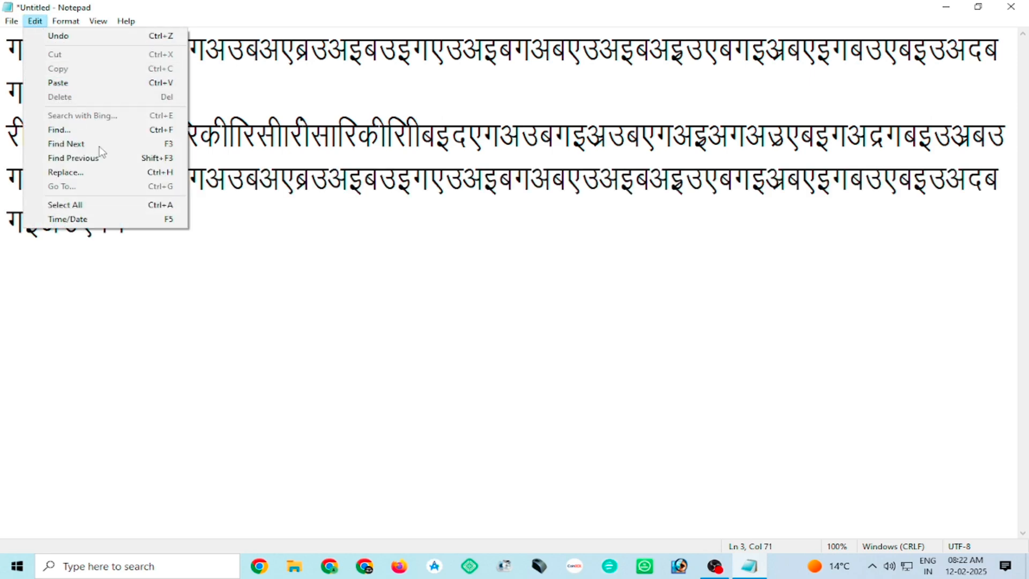
left_click(64, 205)
left_click(183, 222)
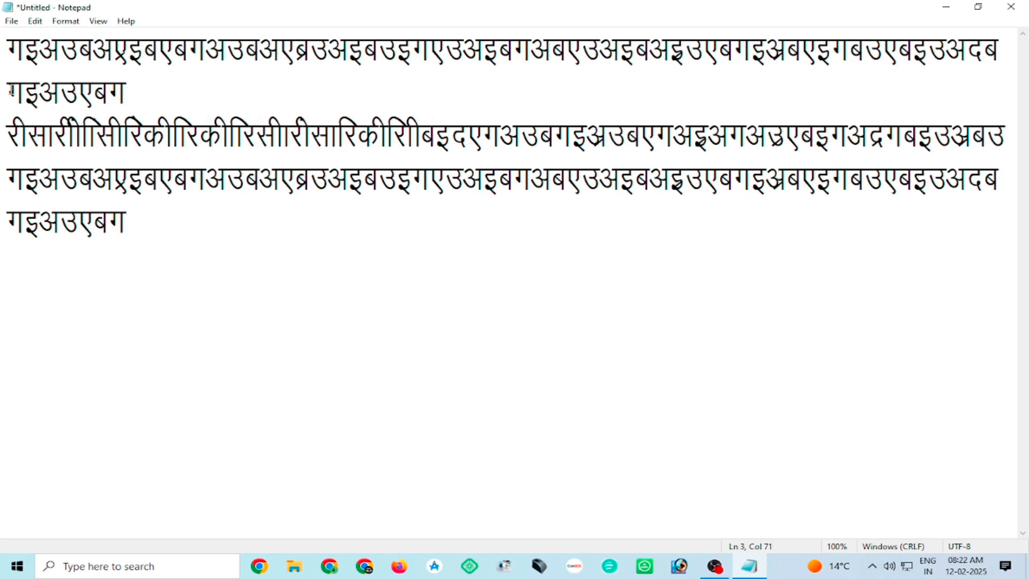
Delete the short wrapped line गइअउएबग at the end of the first paragraph.
left_click_drag(11, 90, 143, 90)
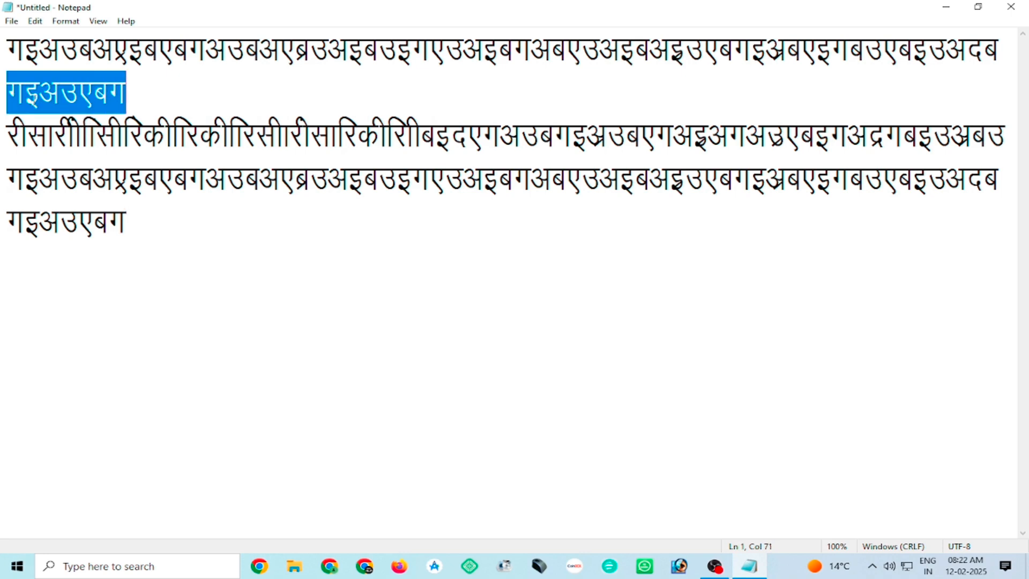
left_click(35, 21)
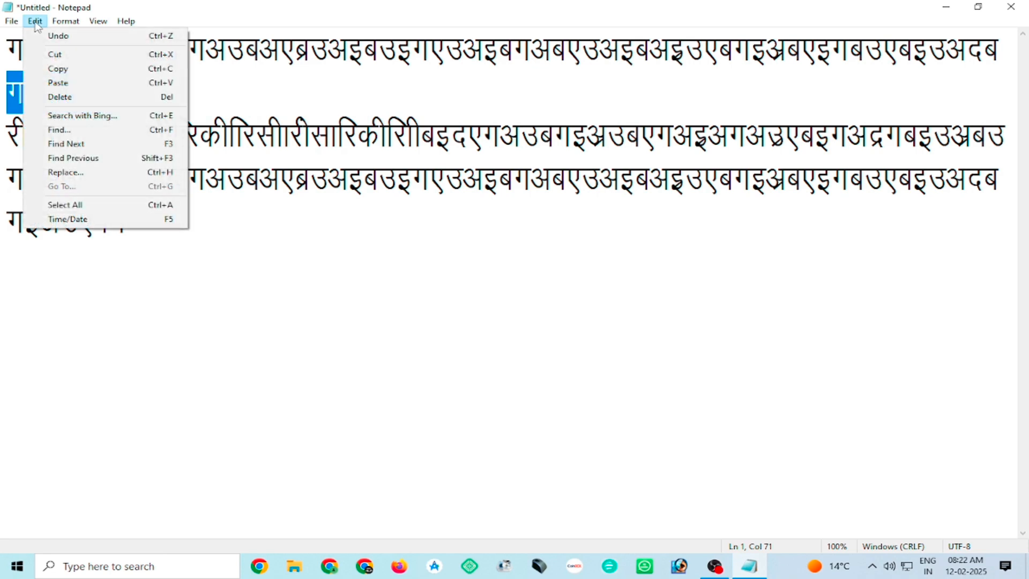
left_click(73, 96)
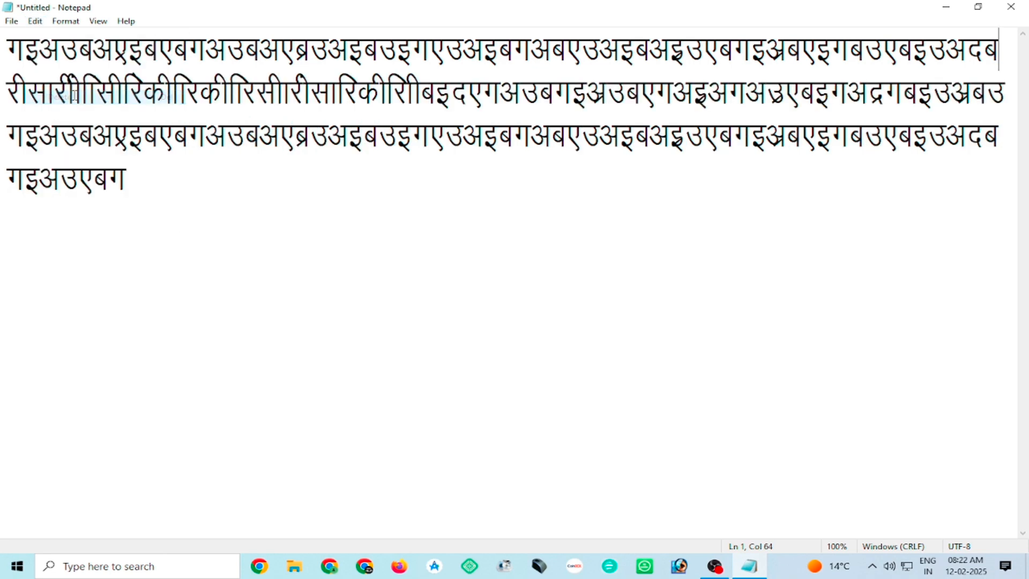
left_click(35, 22)
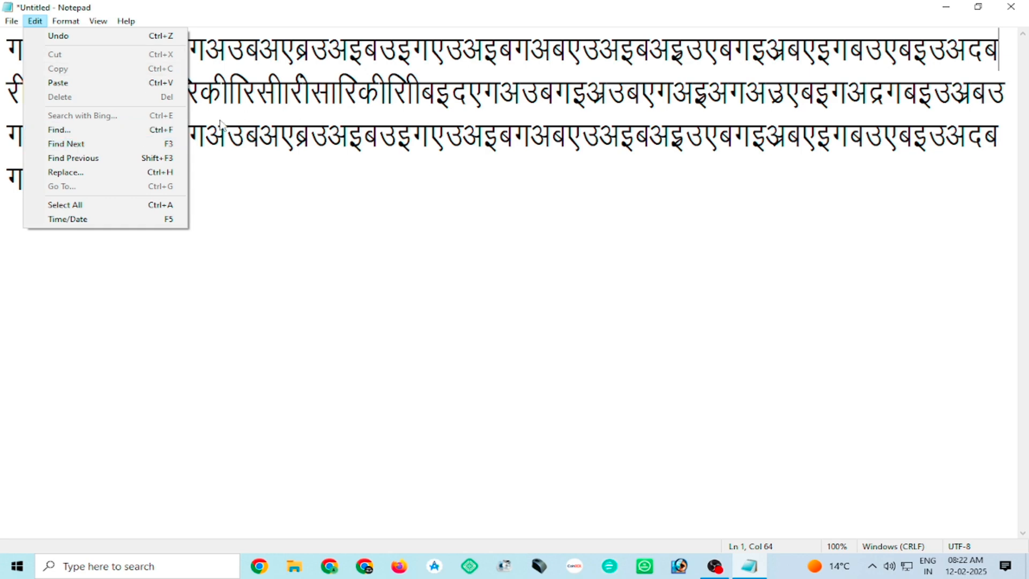
left_click(134, 130)
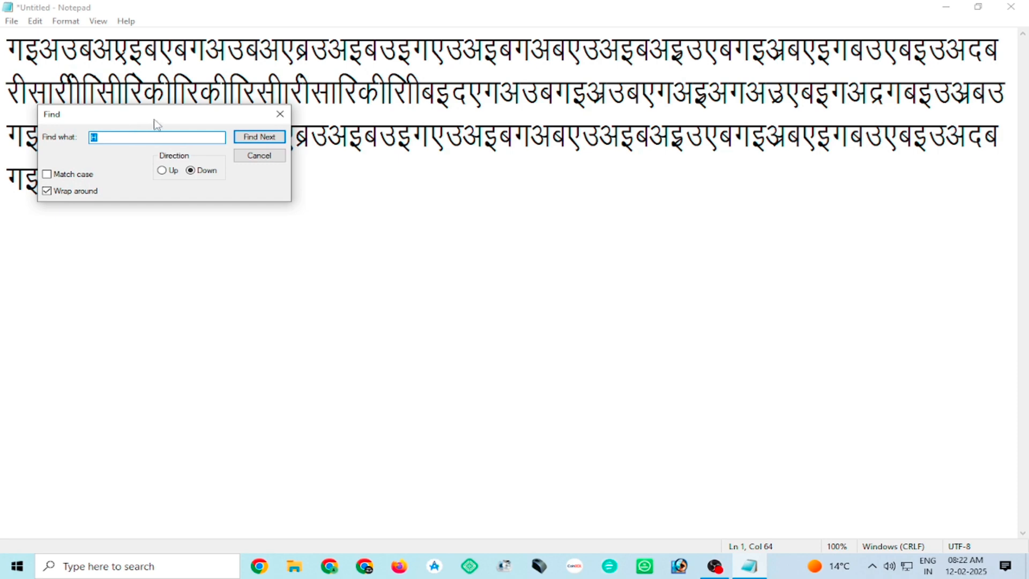
left_click_drag(163, 118, 579, 221)
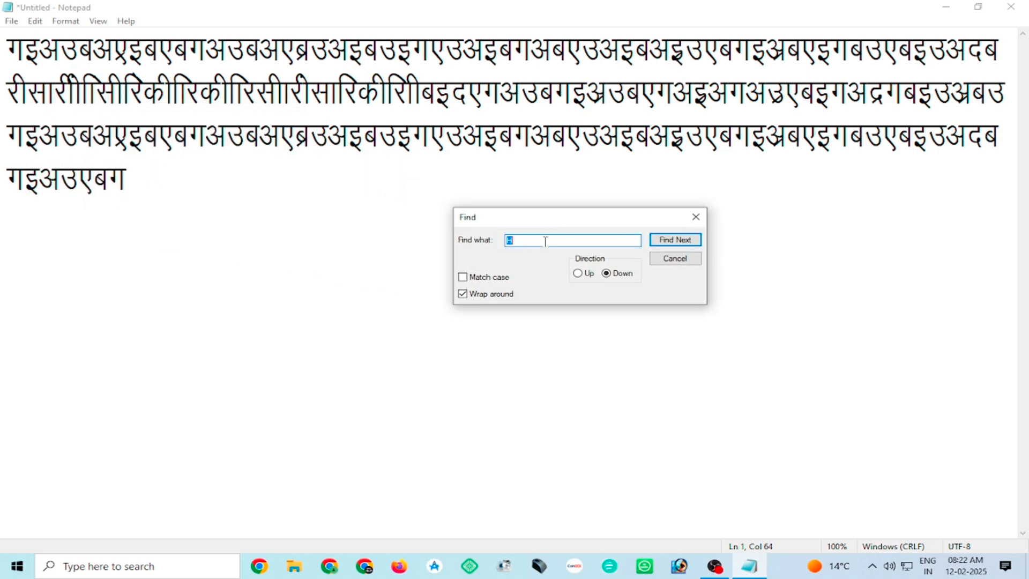
left_click(696, 217)
Change the font of the text to Arial.
left_click(66, 22)
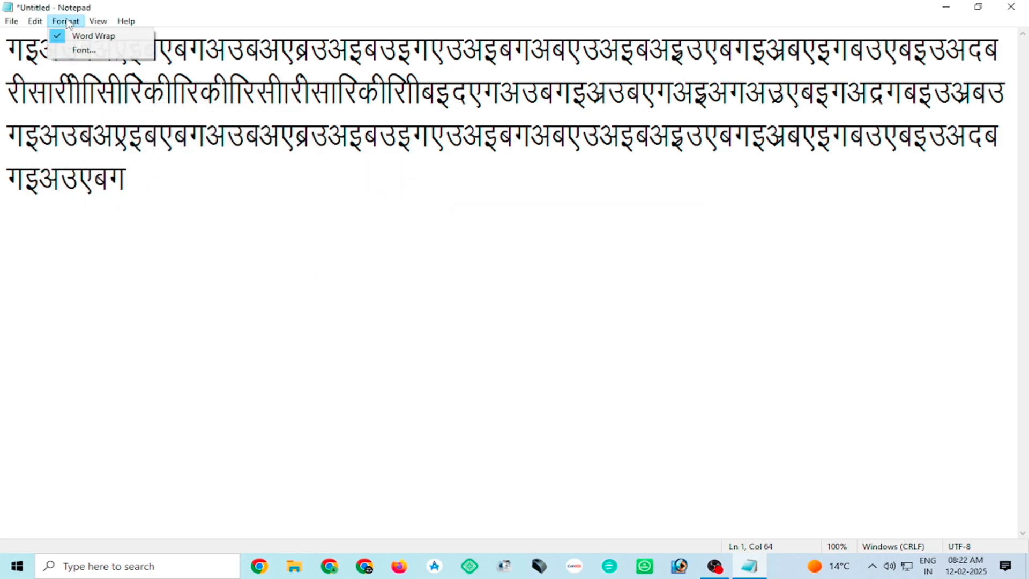
left_click(83, 49)
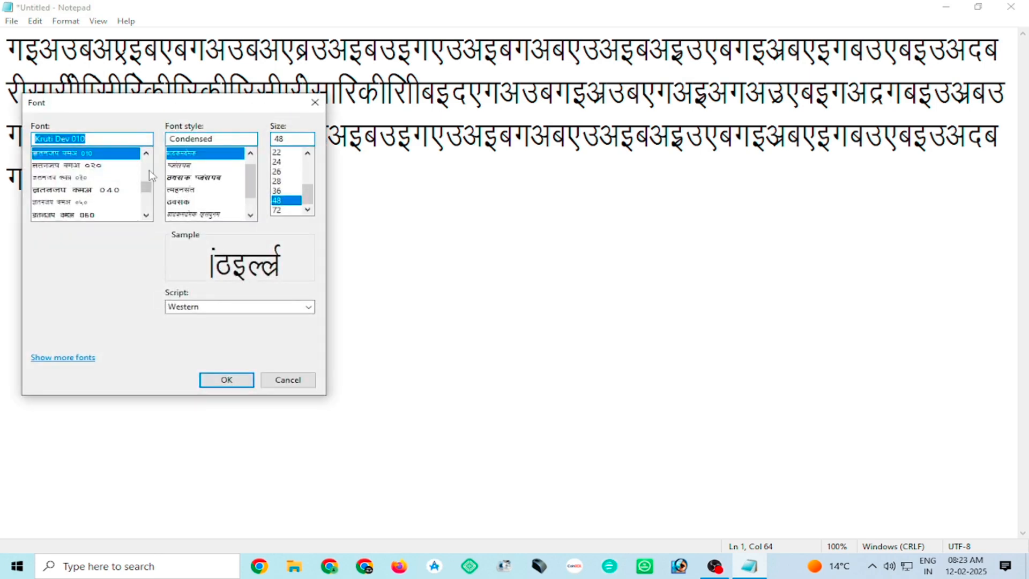
left_click(77, 190)
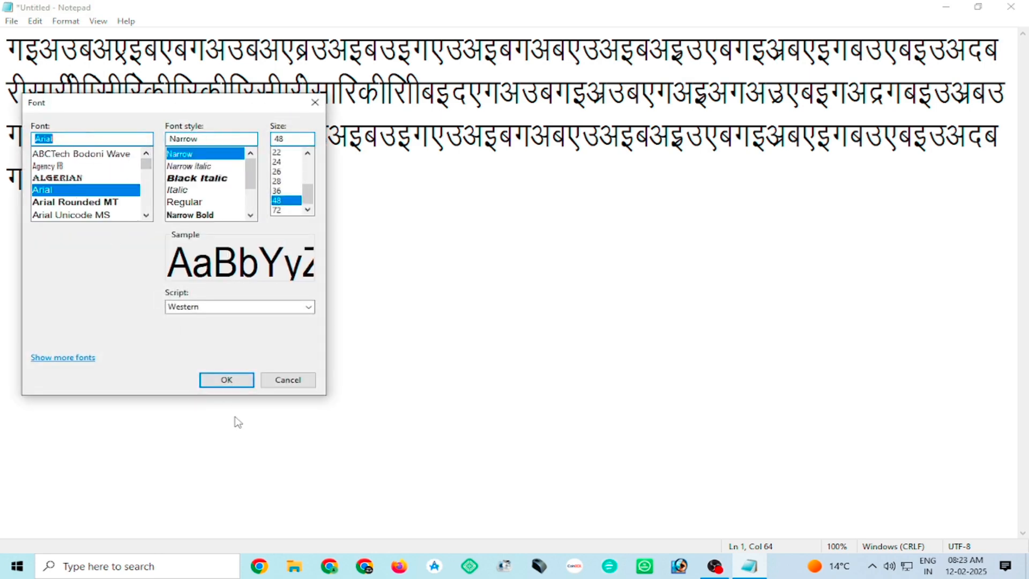
left_click(226, 379)
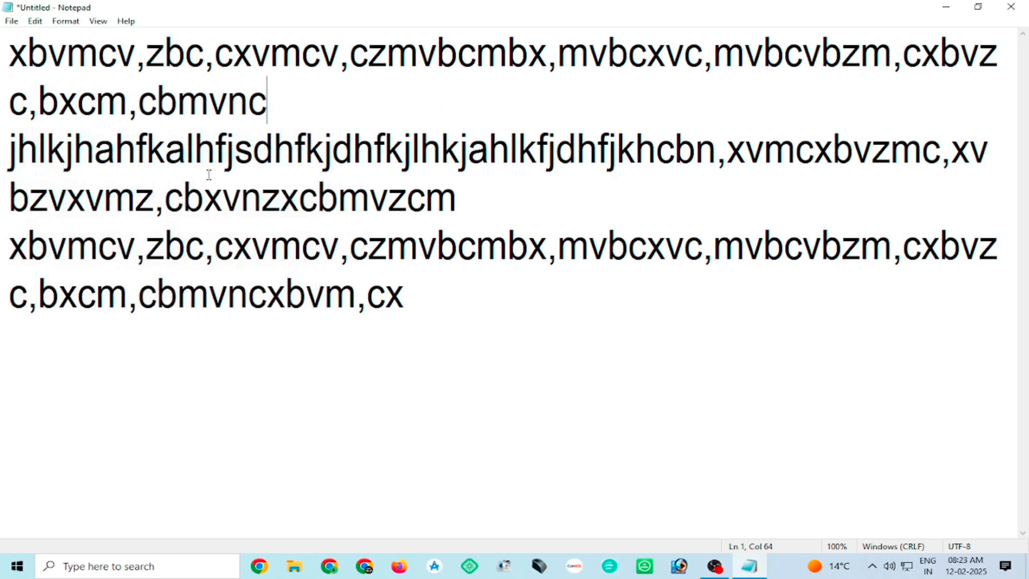
Search downward for the letter c and place the Find dialog below the text so it covers no lines.
left_click(35, 21)
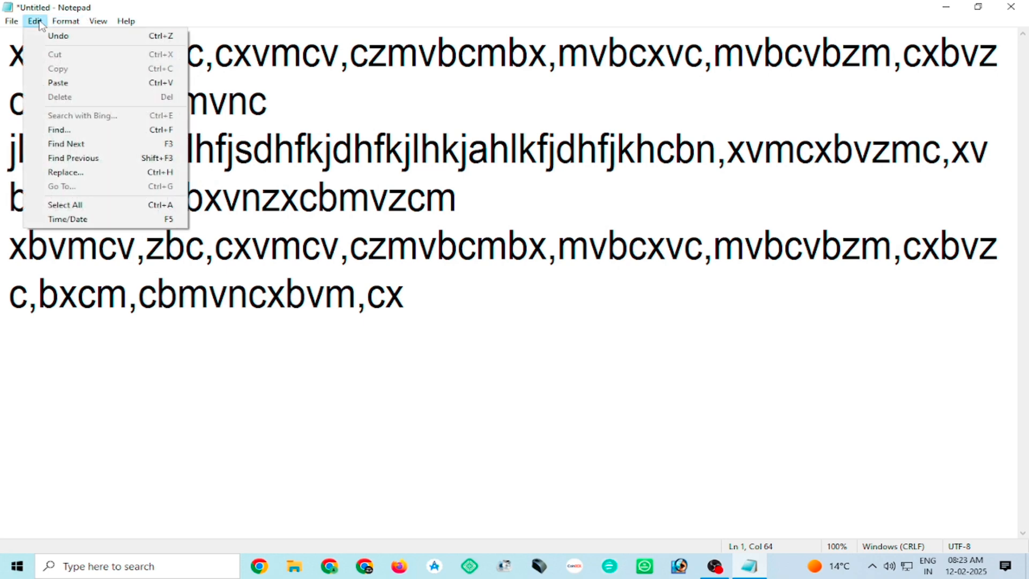
left_click(65, 131)
left_click_drag(132, 123, 513, 217)
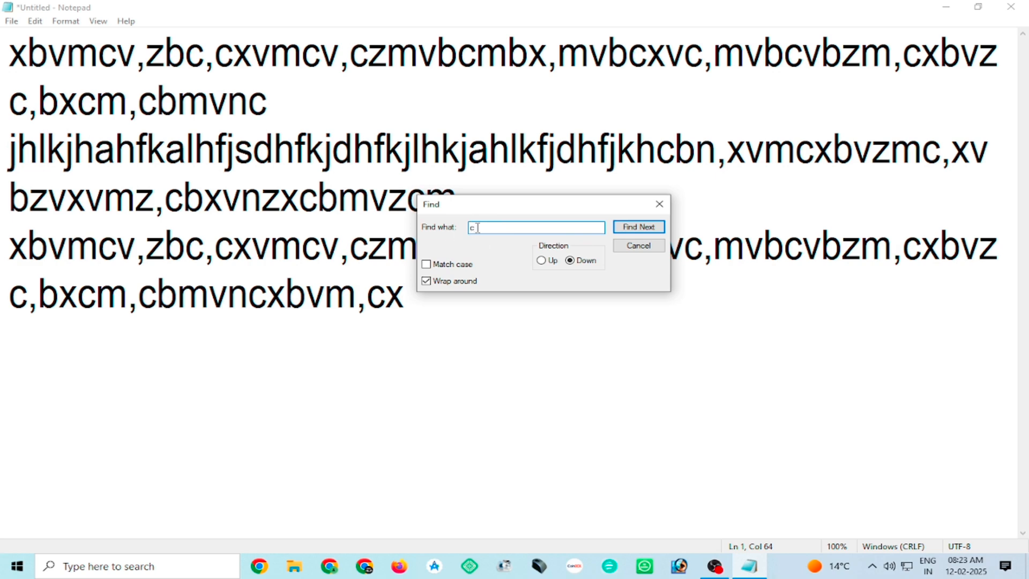
left_click(639, 228)
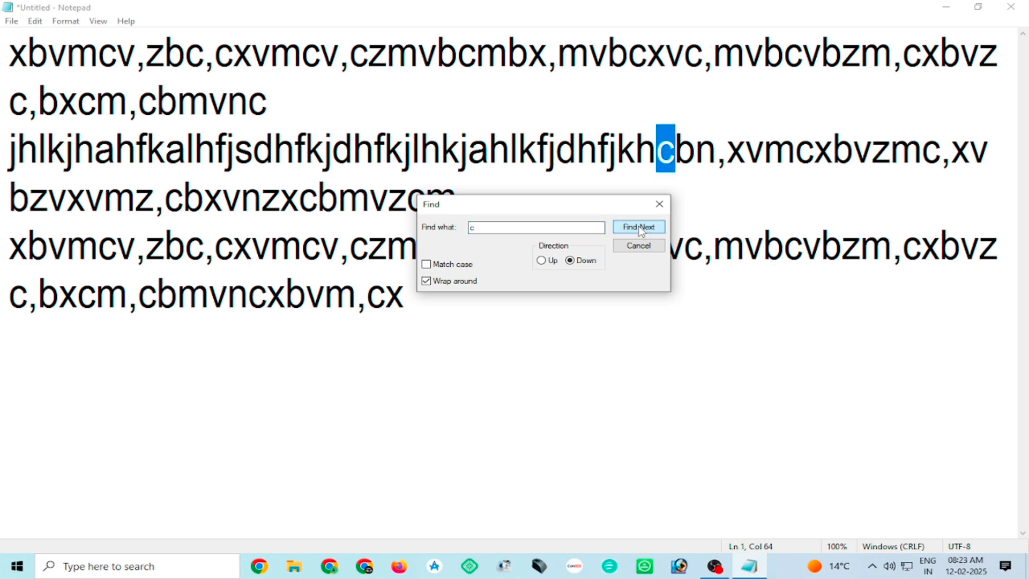
left_click(640, 228)
left_click_drag(616, 204, 655, 332)
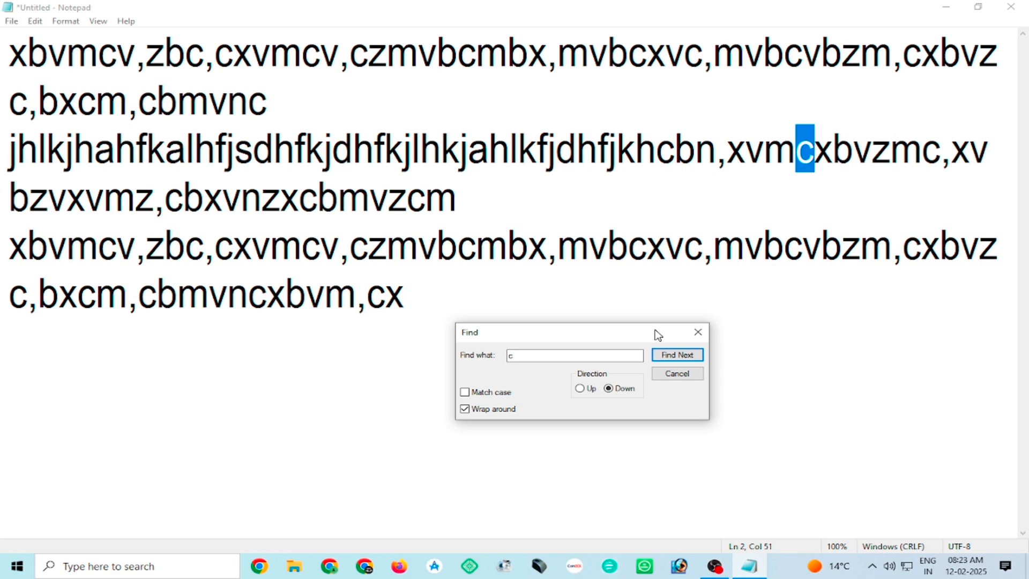
Step downward through the further occurrences of c, continuing past the end of the document with wrap around on.
left_click(683, 357)
left_click(683, 356)
left_click(683, 356)
left_click(683, 355)
left_click(683, 355)
left_click(682, 355)
left_click(683, 354)
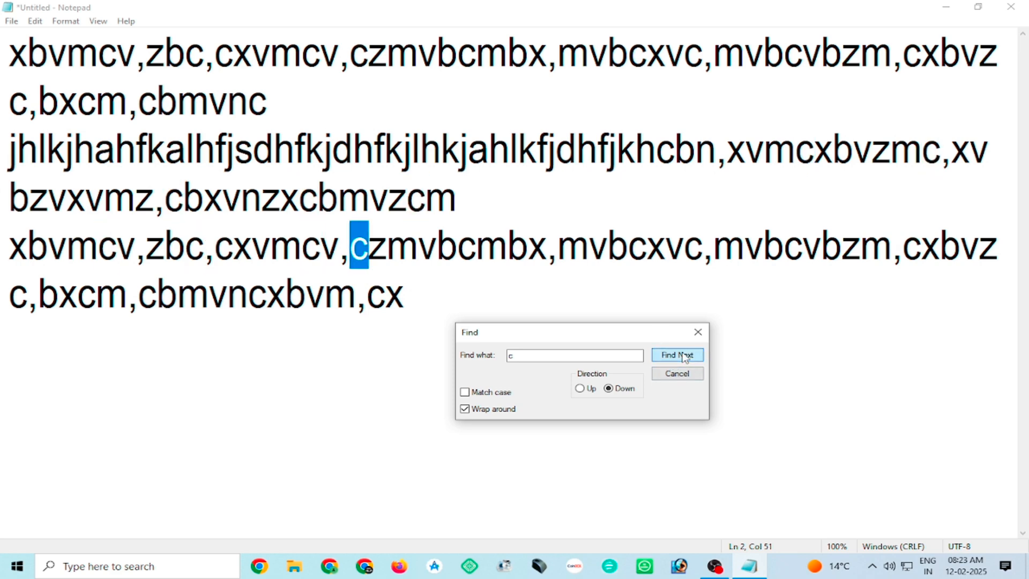
left_click(682, 354)
left_click(682, 353)
left_click(682, 353)
left_click(682, 354)
left_click(682, 354)
left_click(682, 354)
left_click(683, 354)
left_click(683, 355)
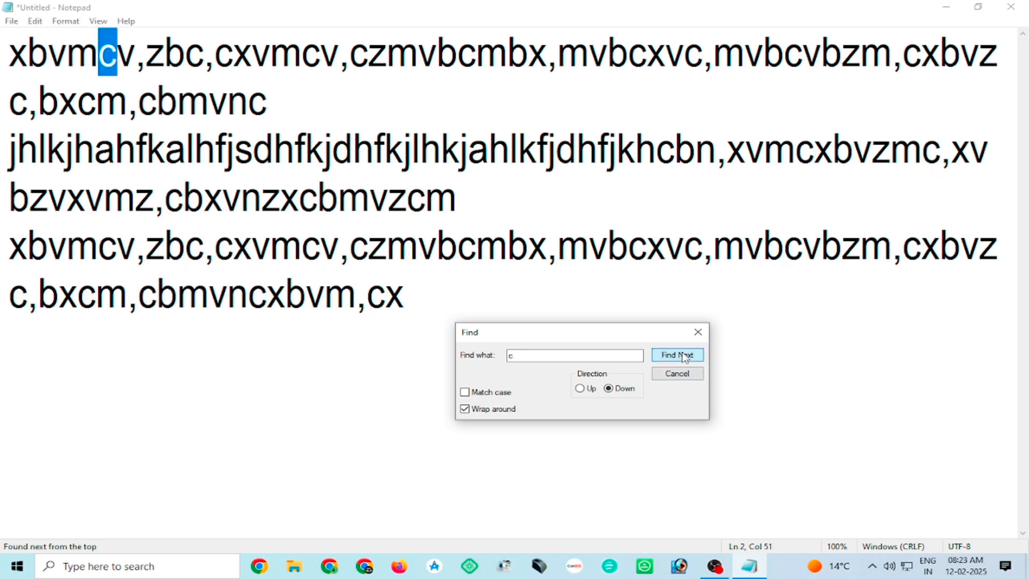
left_click(683, 356)
left_click(684, 357)
left_click(683, 357)
left_click(684, 356)
left_click(684, 357)
left_click(683, 356)
left_click(684, 356)
left_click(684, 356)
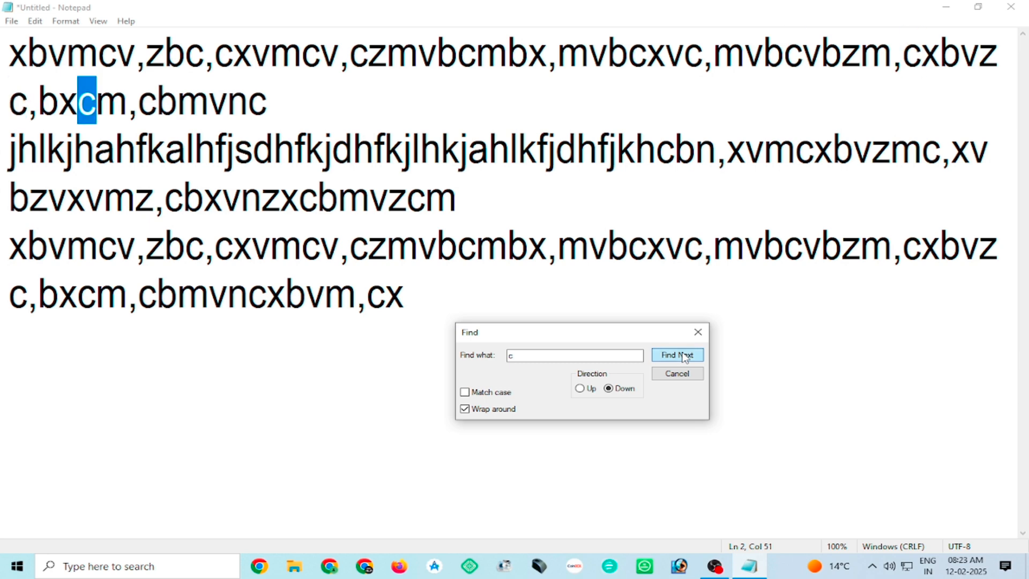
left_click(683, 356)
left_click(684, 356)
left_click(684, 356)
left_click(683, 356)
left_click(684, 357)
left_click(684, 357)
left_click(684, 356)
left_click(684, 357)
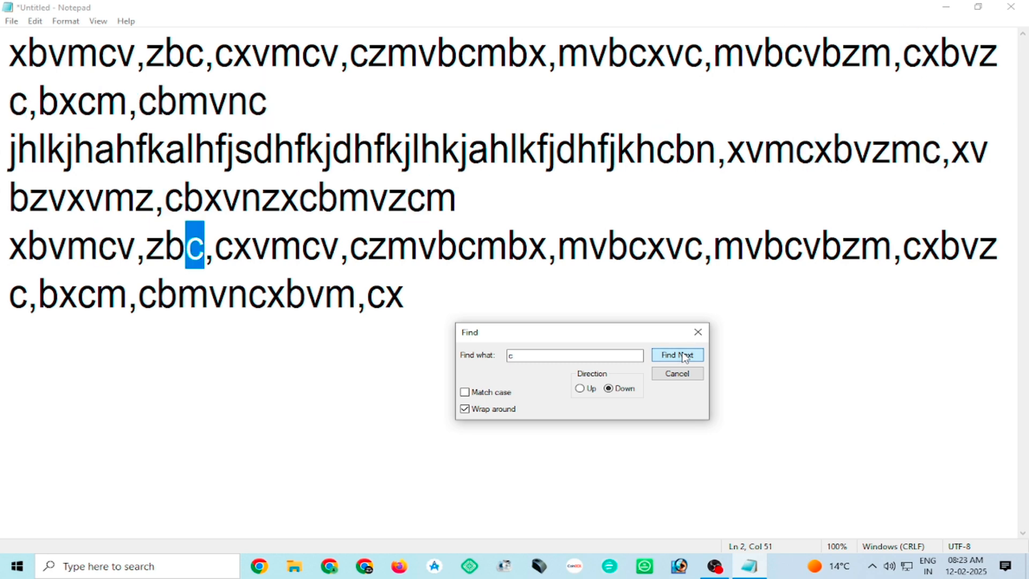
Reverse the search direction to Up and step back through the occurrences of c to the first paragraph.
left_click(583, 389)
left_click(676, 357)
left_click(676, 358)
left_click(676, 358)
left_click(676, 357)
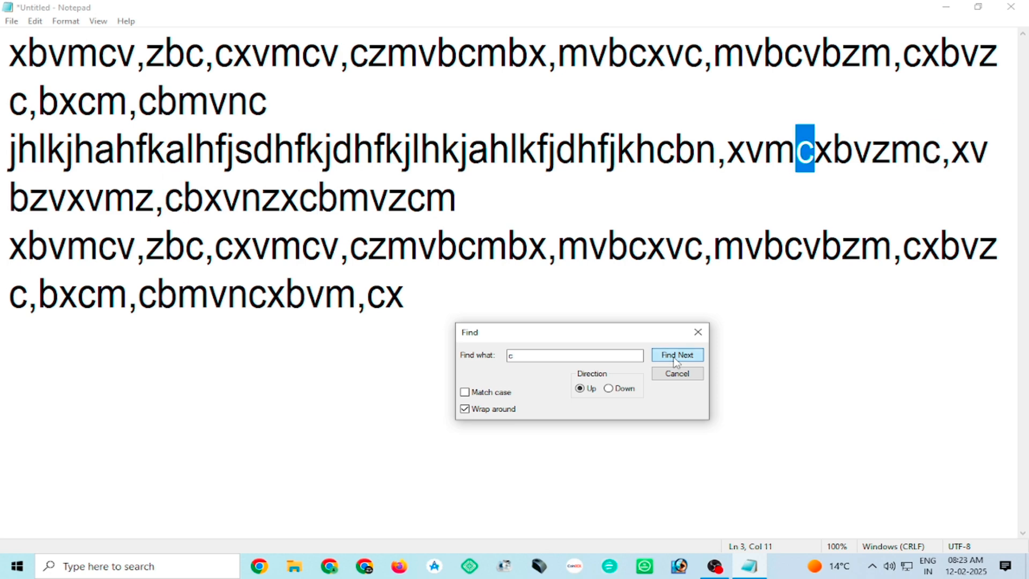
left_click(676, 358)
left_click(676, 358)
left_click(676, 358)
left_click(676, 358)
left_click(676, 358)
left_click(676, 358)
left_click(676, 358)
left_click(676, 358)
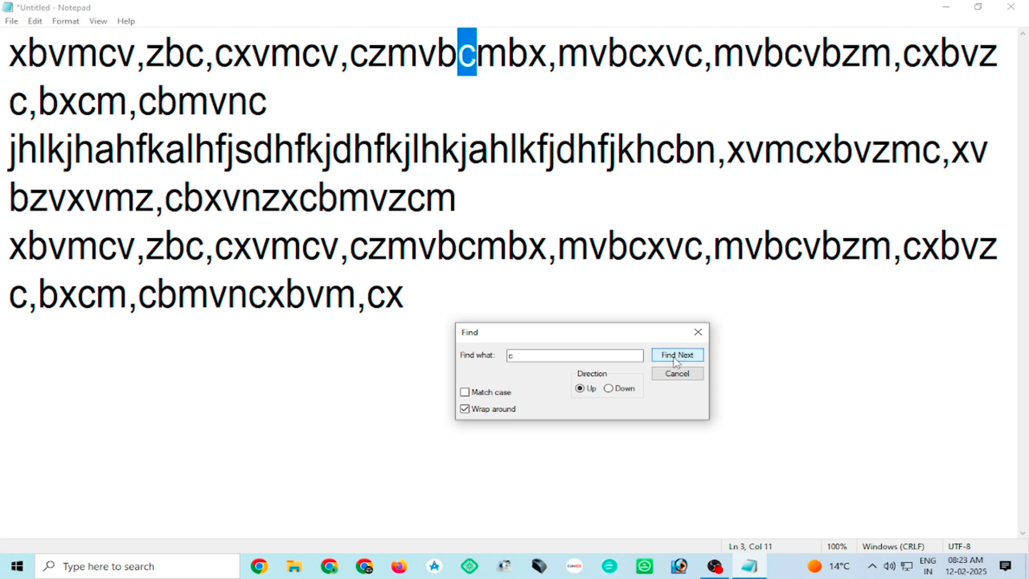
left_click(677, 359)
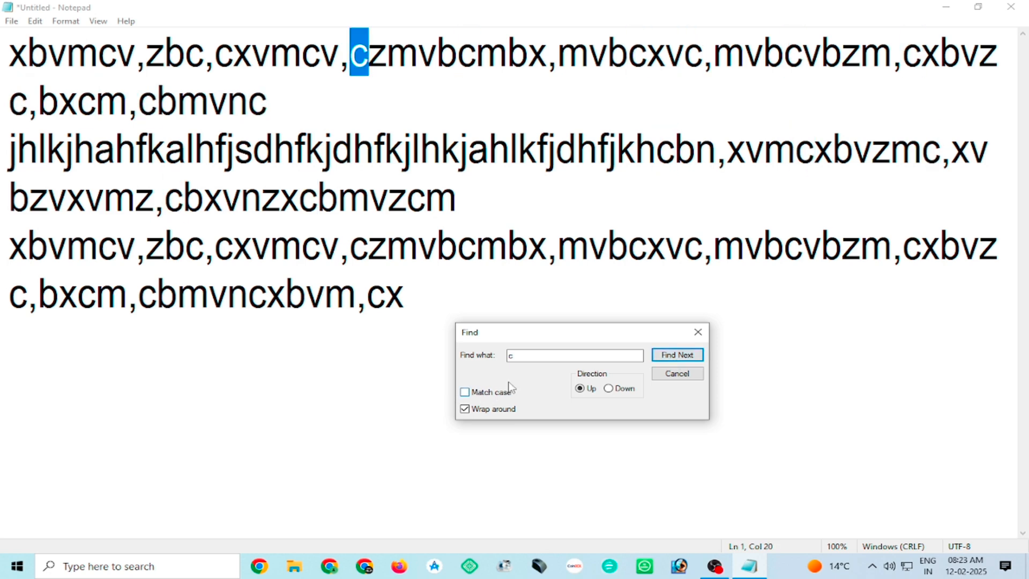
Replace the search term with a capital C and step upward through its matches with case matching off.
double_click(543, 358)
left_click(684, 356)
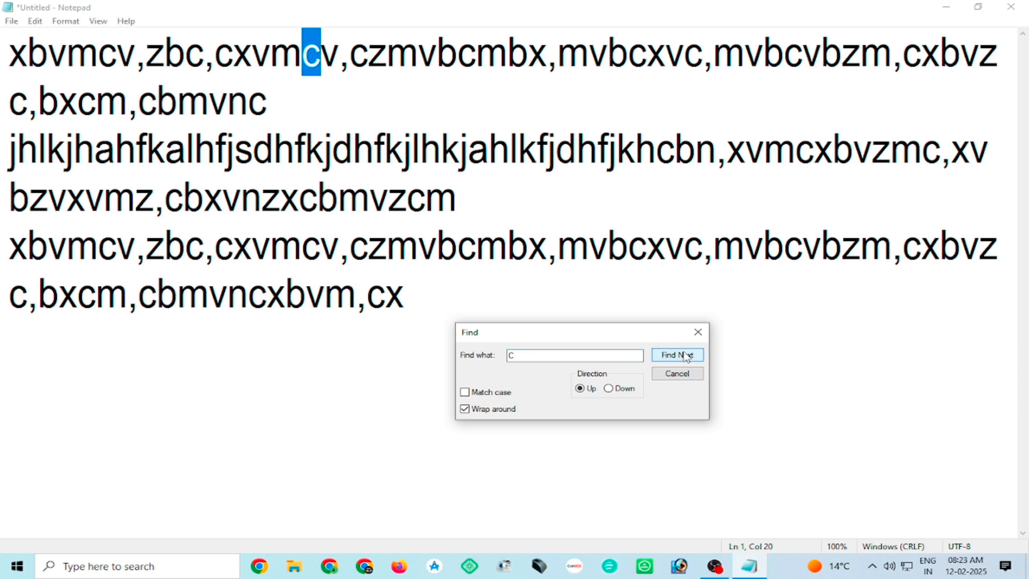
left_click(685, 356)
left_click(686, 356)
left_click(686, 356)
left_click(686, 357)
left_click(686, 357)
left_click(686, 356)
left_click(686, 356)
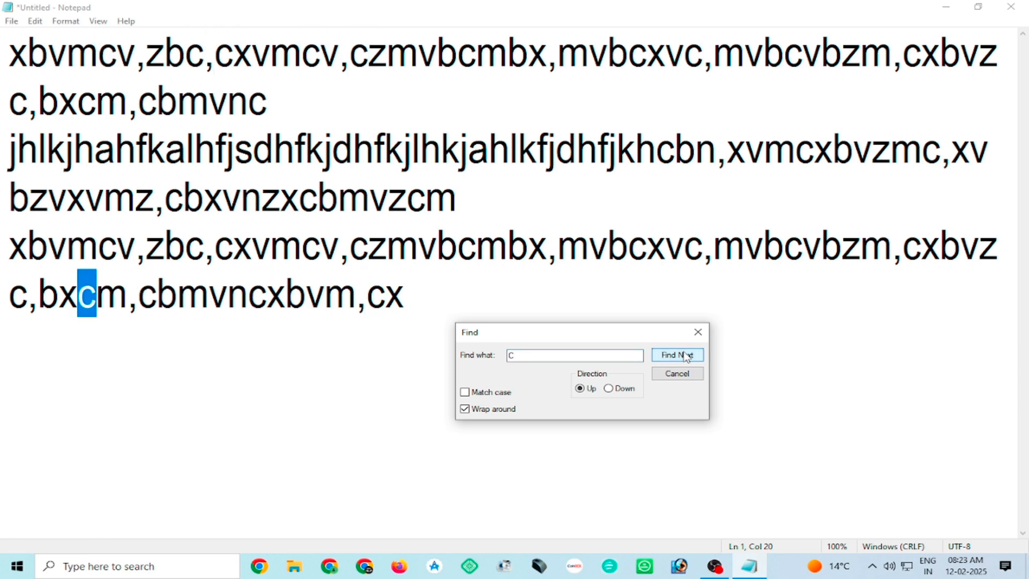
Search for the capital C with Match case enabled and dismiss the resulting message.
left_click(464, 393)
left_click(677, 353)
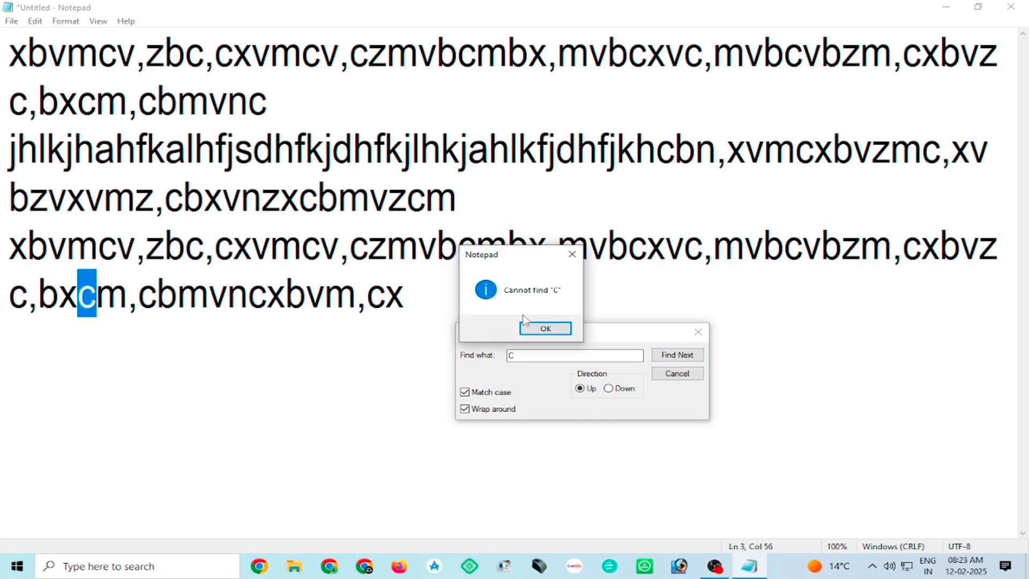
left_click(531, 329)
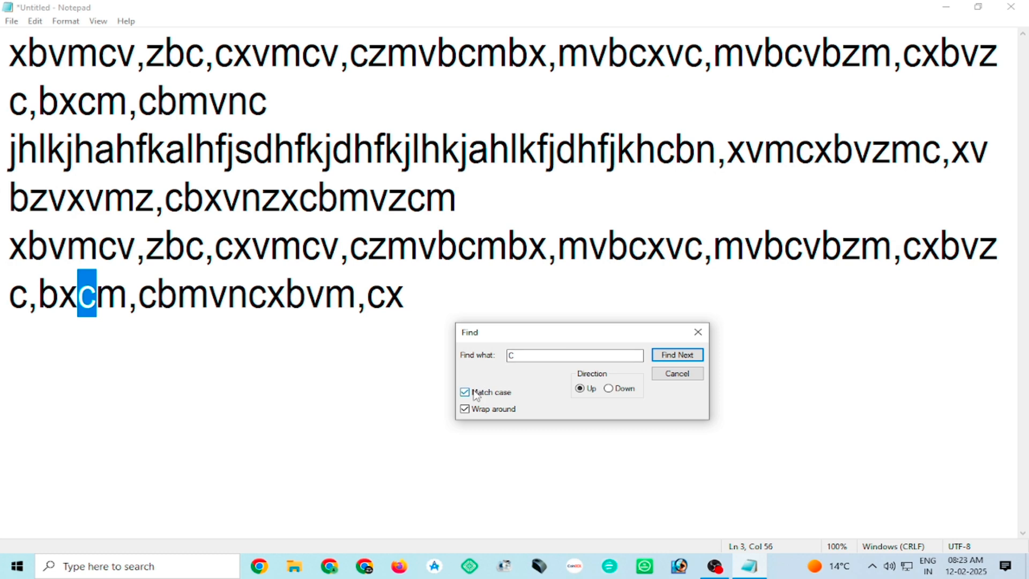
Disable Match case and continue the upward search for C through the last paragraph.
left_click(464, 391)
key("Return")
key("Return")
key("Return")
key("Return")
key("Return")
key("Return")
key("Return")
key("Return")
key("Return")
key("Return")
key("Return")
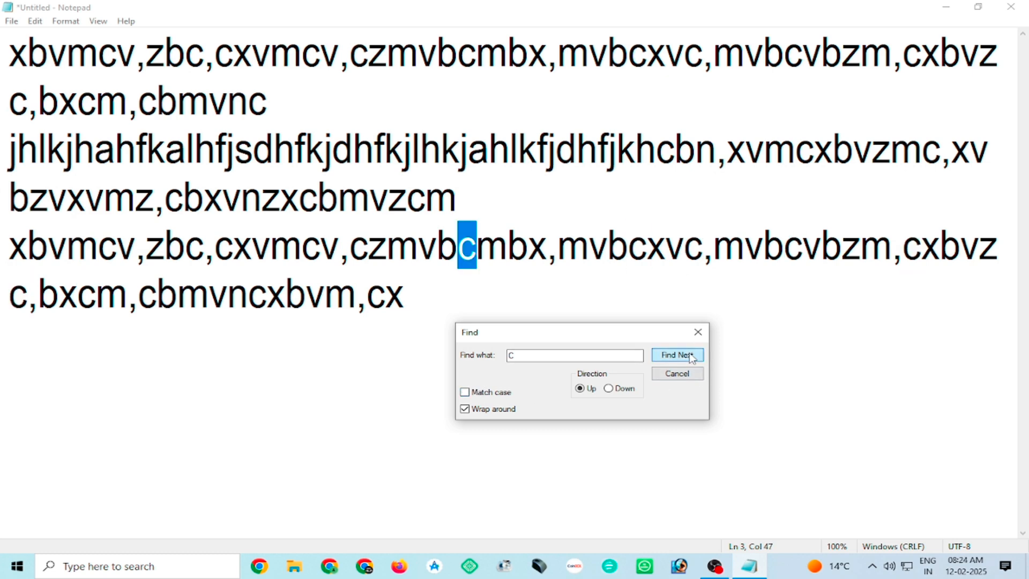
Disable Wrap around and search upward for C until the start of the document, dismissing the closing message.
left_click(465, 409)
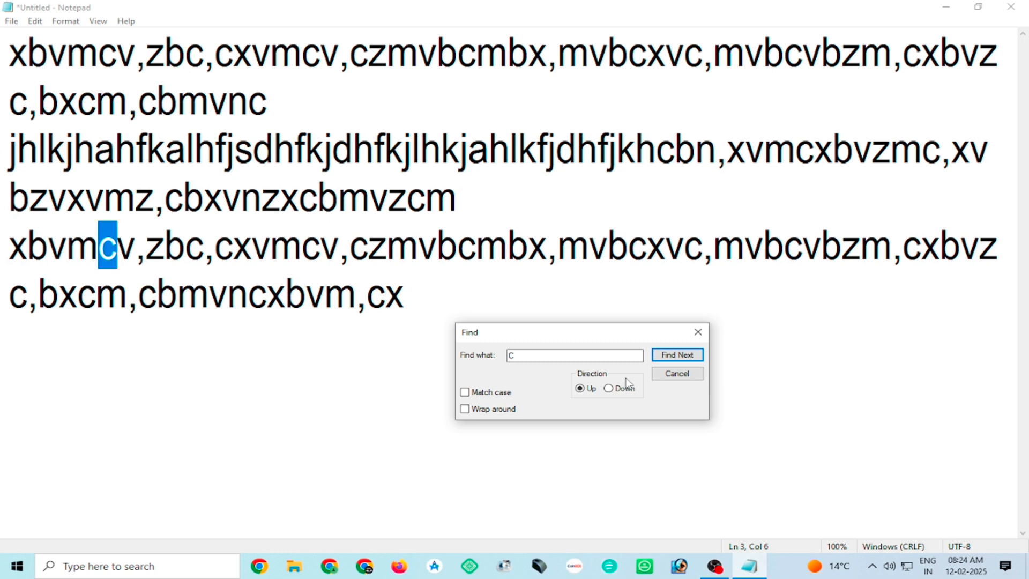
left_click(676, 357)
left_click(677, 356)
left_click(677, 356)
left_click(676, 357)
left_click(677, 357)
left_click(677, 358)
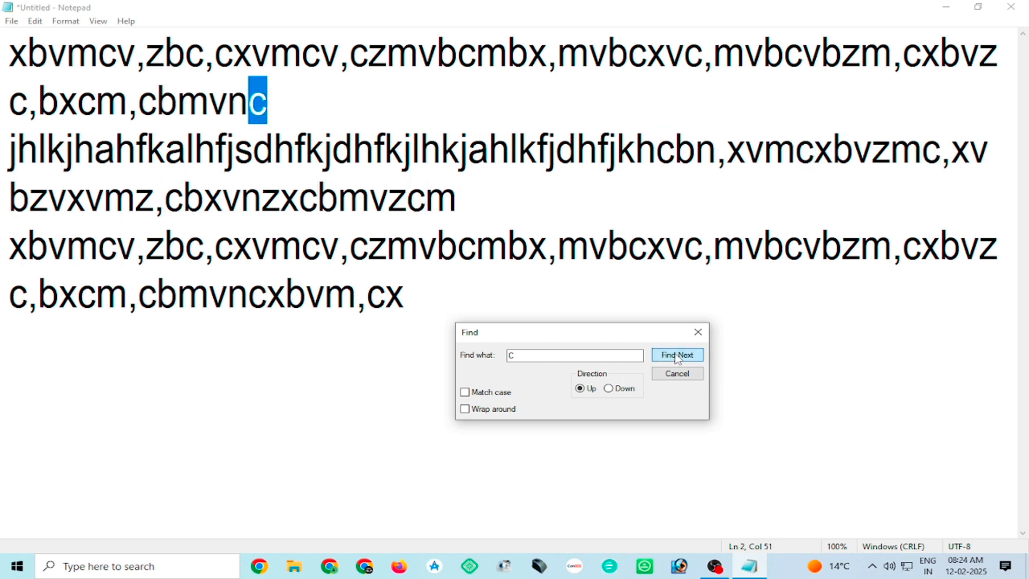
left_click(676, 358)
left_click(677, 358)
left_click(677, 358)
left_click(676, 358)
left_click(676, 359)
left_click(676, 359)
left_click(675, 359)
left_click(675, 359)
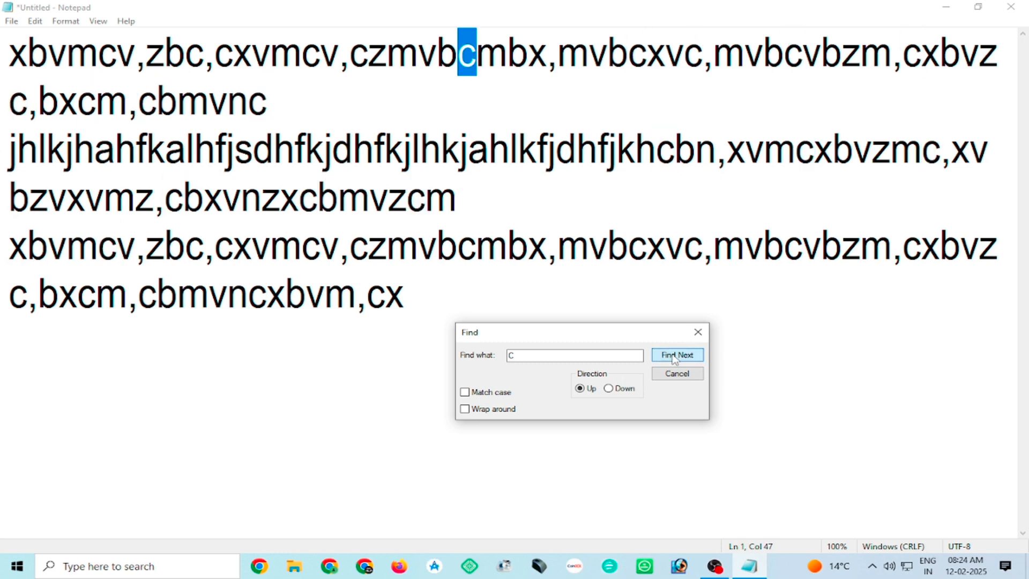
left_click(675, 359)
left_click(675, 358)
left_click(675, 359)
left_click(675, 359)
left_click(675, 359)
left_click(675, 359)
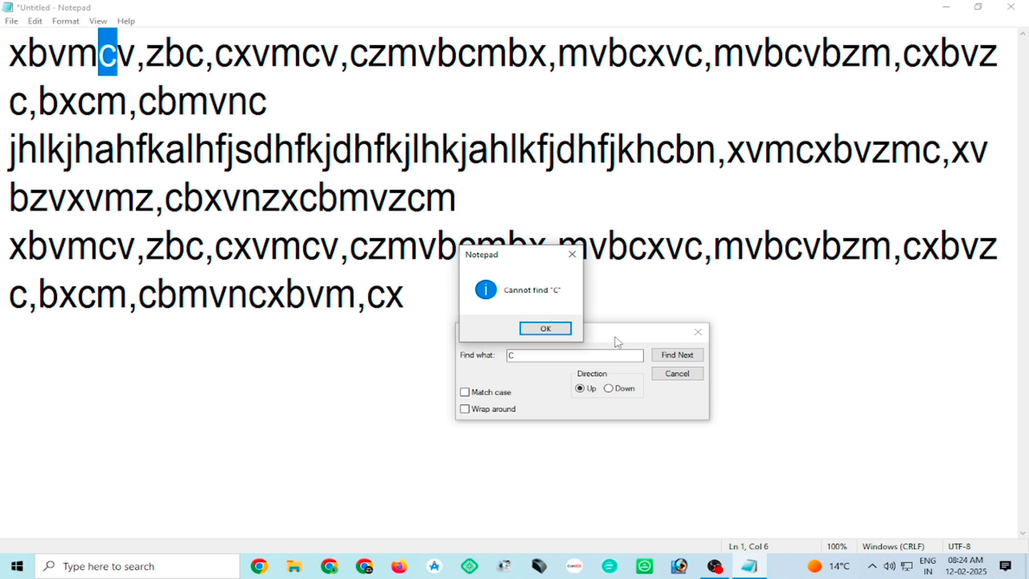
left_click(558, 329)
Set the search direction to Down and search for C until the end of the document, dismissing the closing message.
left_click(608, 389)
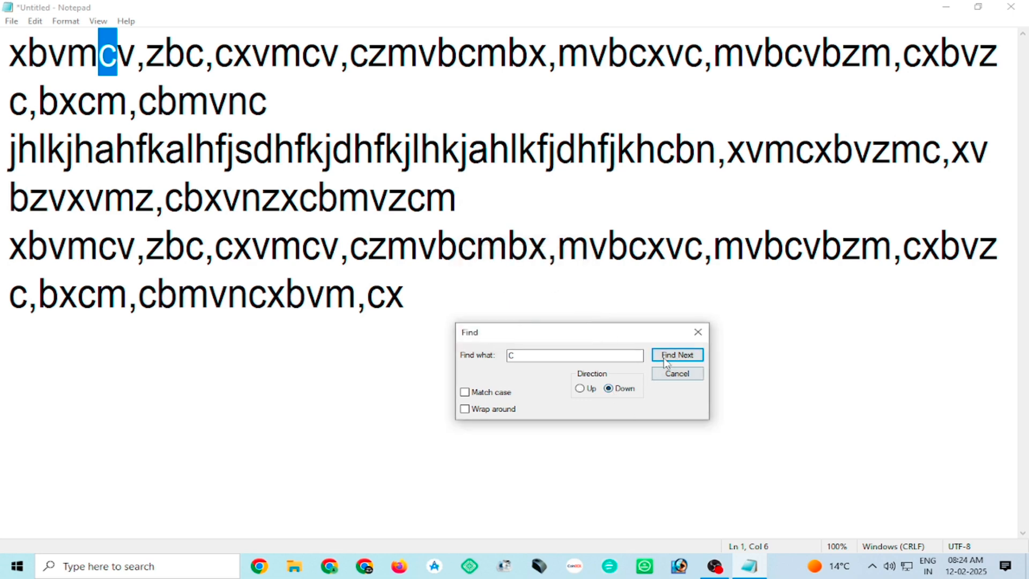
left_click(664, 355)
double_click(664, 355)
double_click(665, 356)
double_click(665, 355)
double_click(664, 355)
double_click(664, 355)
double_click(665, 355)
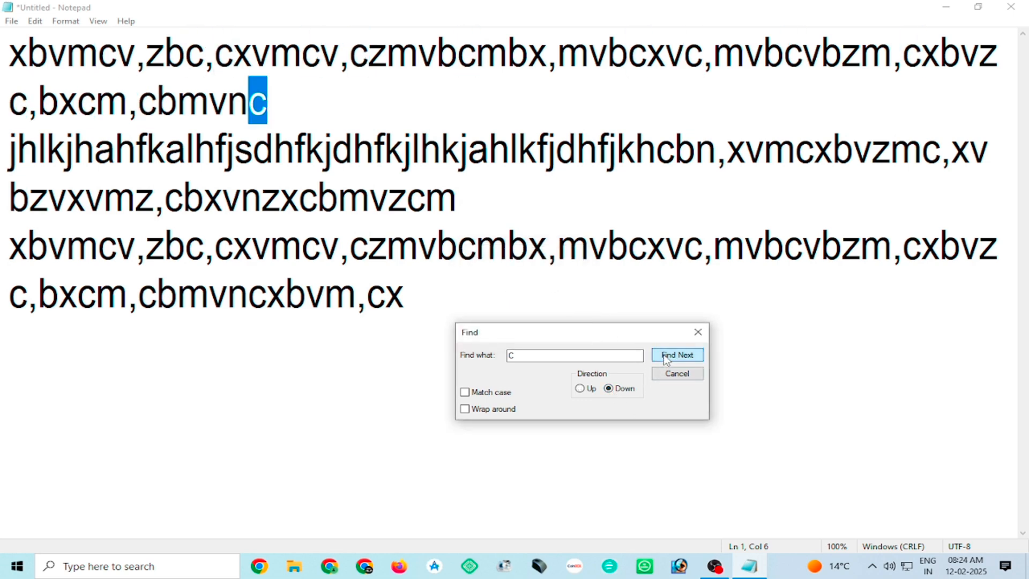
double_click(664, 355)
left_click(664, 355)
double_click(666, 356)
double_click(666, 356)
double_click(666, 355)
double_click(666, 355)
double_click(666, 355)
double_click(666, 356)
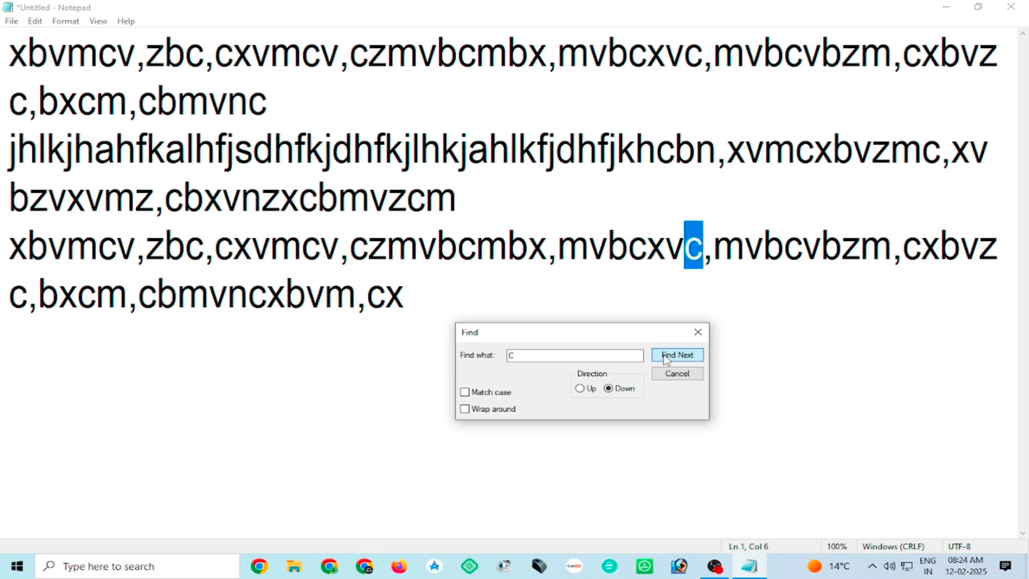
double_click(666, 356)
double_click(666, 356)
double_click(666, 355)
left_click(666, 355)
left_click(666, 356)
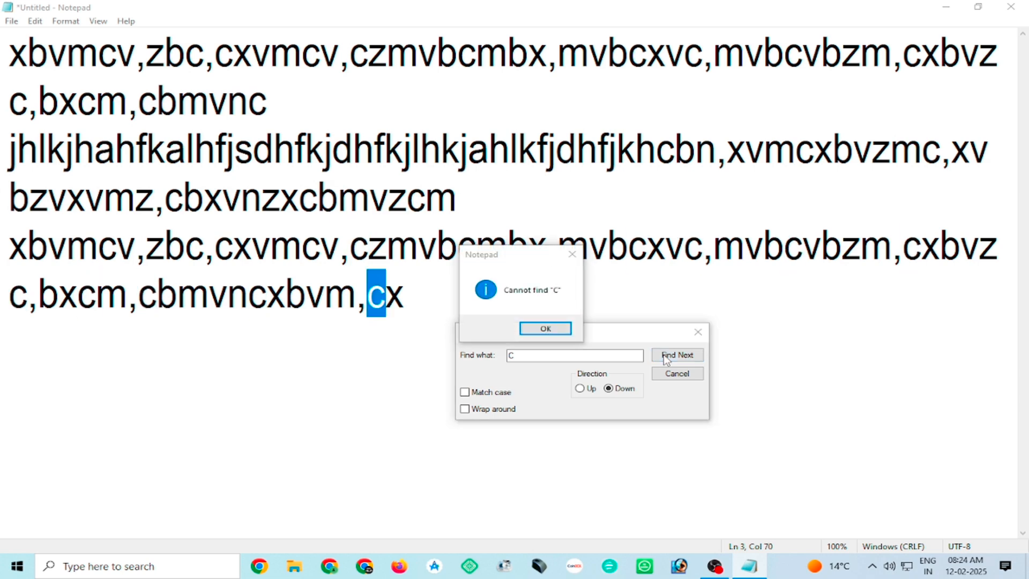
left_click(560, 328)
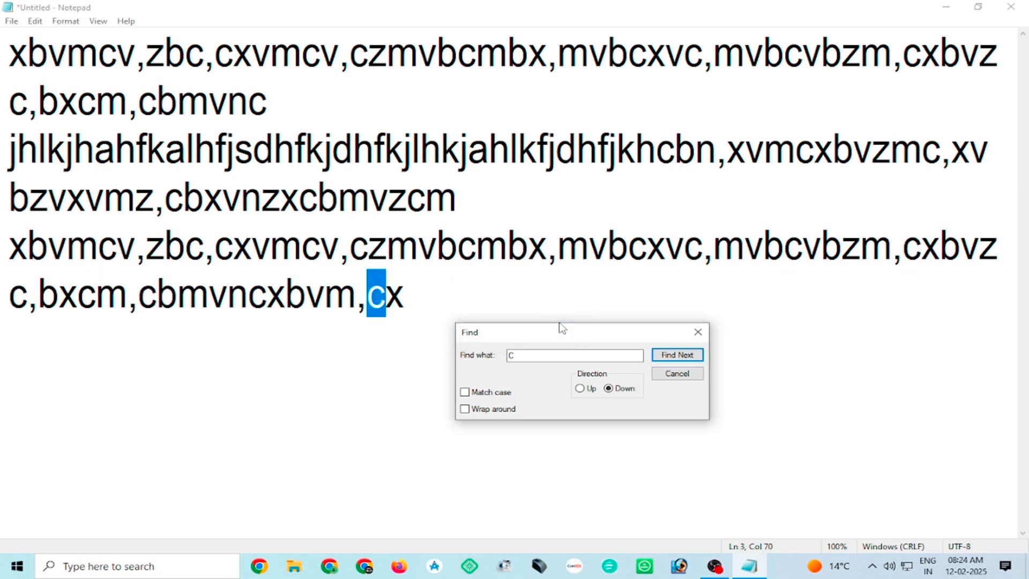
Enable Wrap around, continue the downward search for C from the start of the text, and close the Find dialog.
left_click(465, 409)
left_click(667, 356)
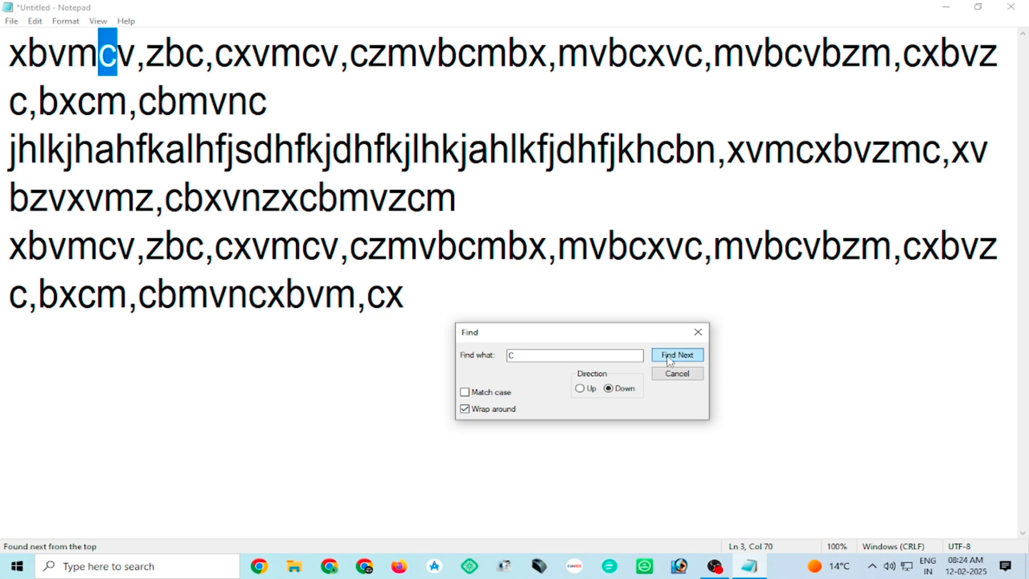
double_click(668, 355)
double_click(667, 355)
left_click(668, 355)
triple_click(668, 355)
left_click(668, 355)
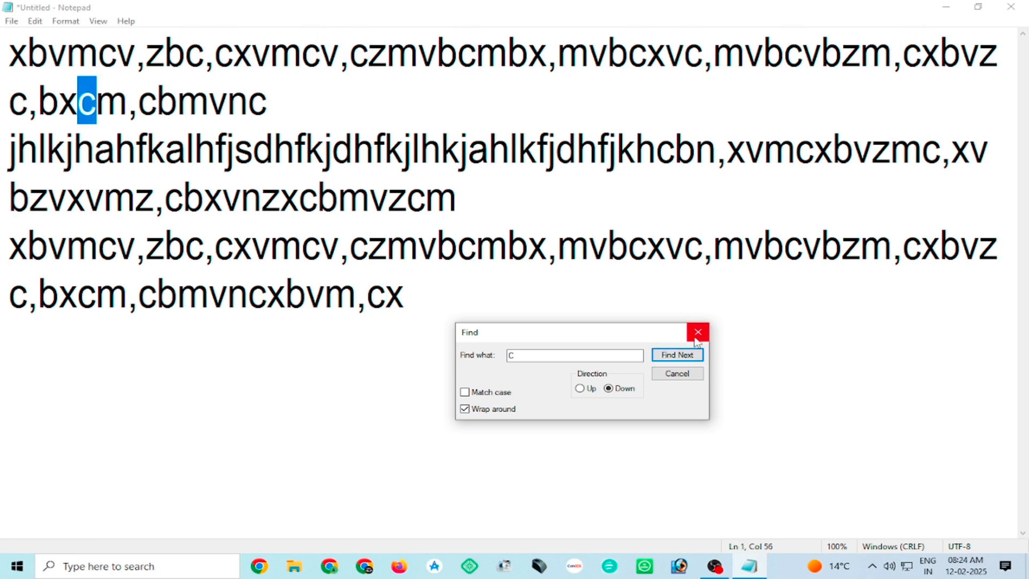
left_click(697, 331)
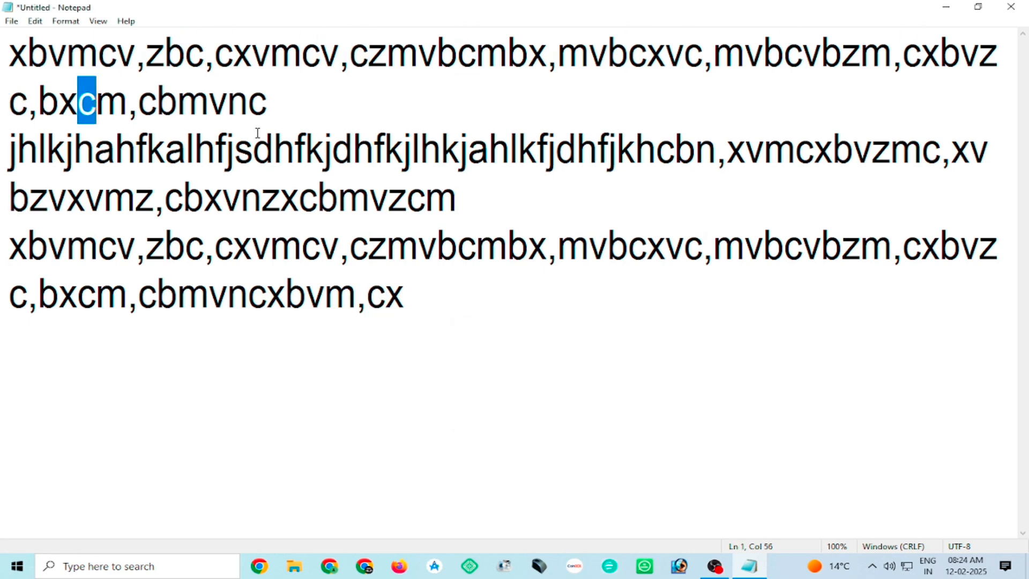
Use Find Next without the Find dialog to move forward repeatedly through the matches into the last paragraph.
left_click(36, 21)
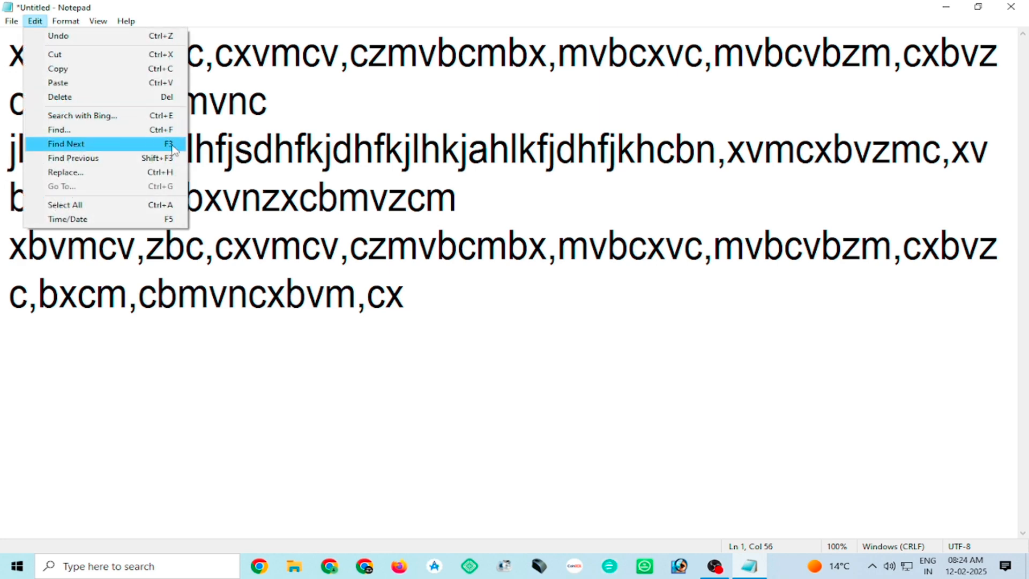
left_click(92, 145)
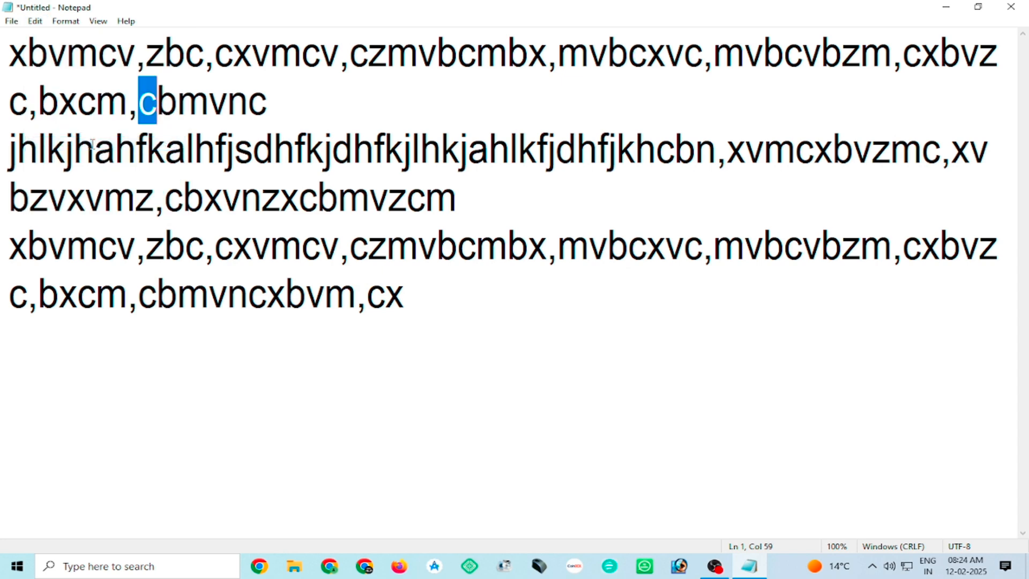
key("F3")
key("F3")
key("F3")
key("F3")
key("F3")
key("F3")
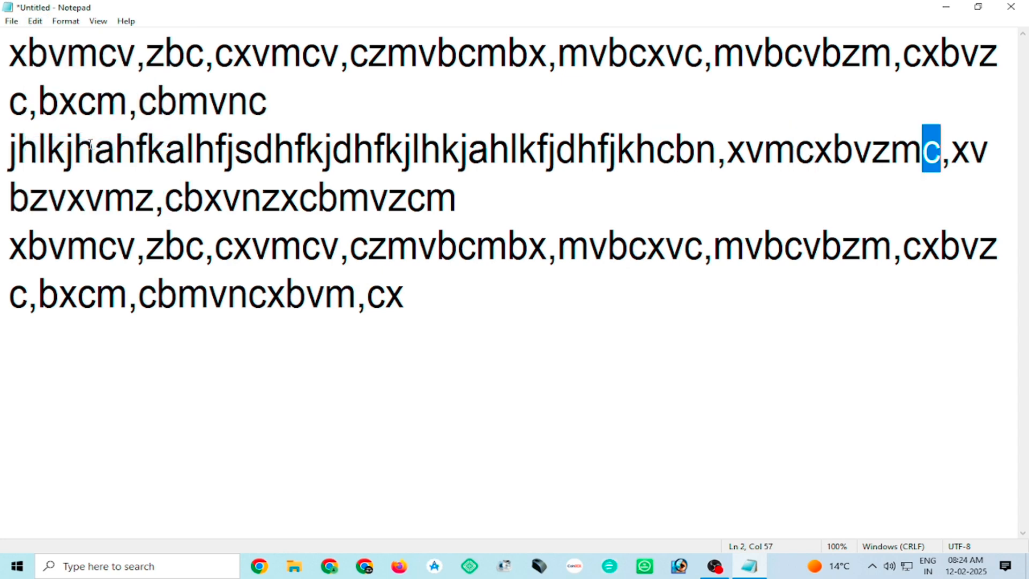
key("F3")
key("F3")
key("F3")
key("F3")
key("F3")
key("F3")
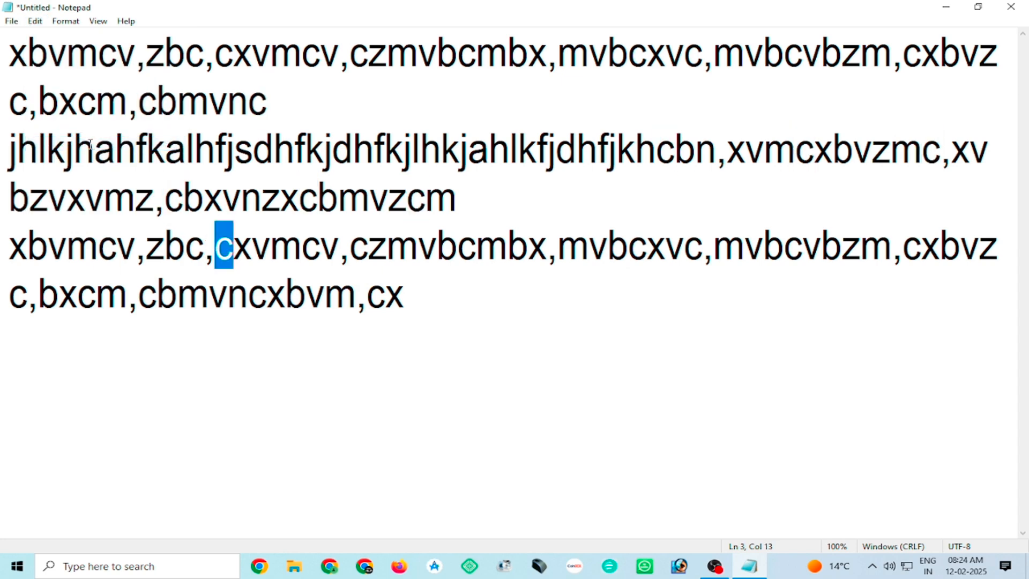
Use Find Previous to move backward repeatedly through the matches to the first paragraph.
left_click(35, 21)
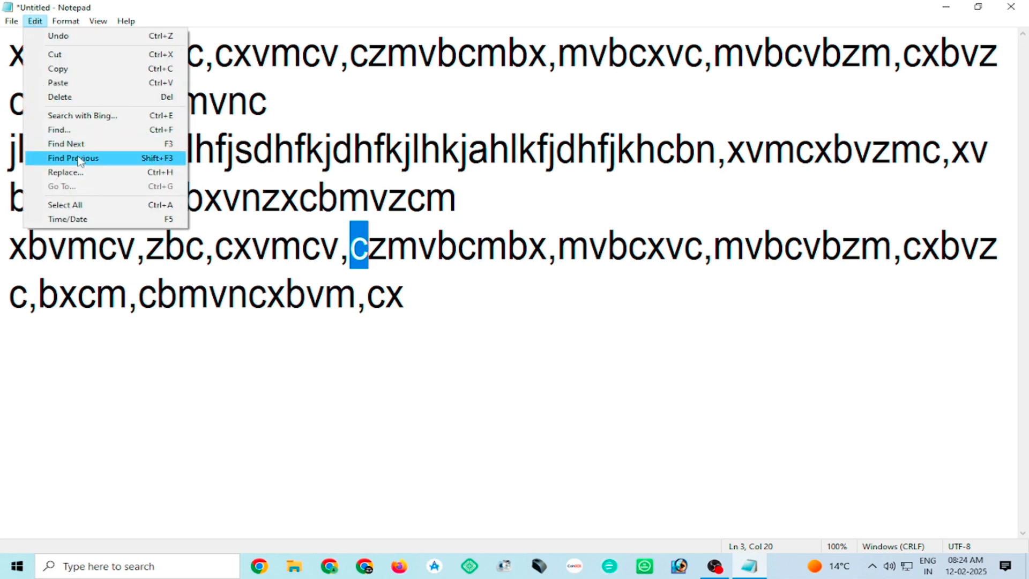
left_click(130, 159)
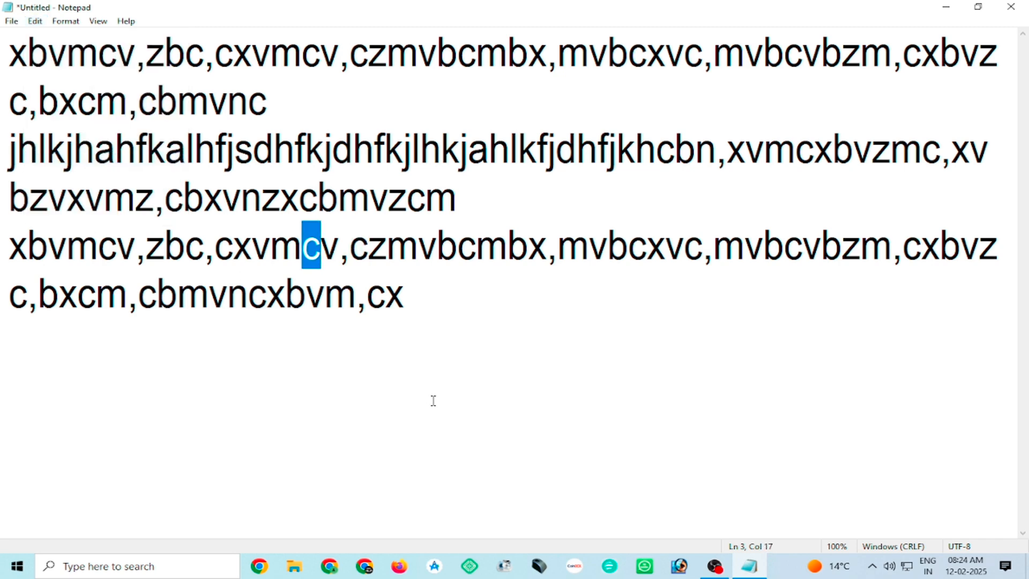
key("shift+F3")
key("shift+F3")
key("shift+F3")
key("shift+F3")
key("shift+F3")
key("shift+F3")
key("shift+F3")
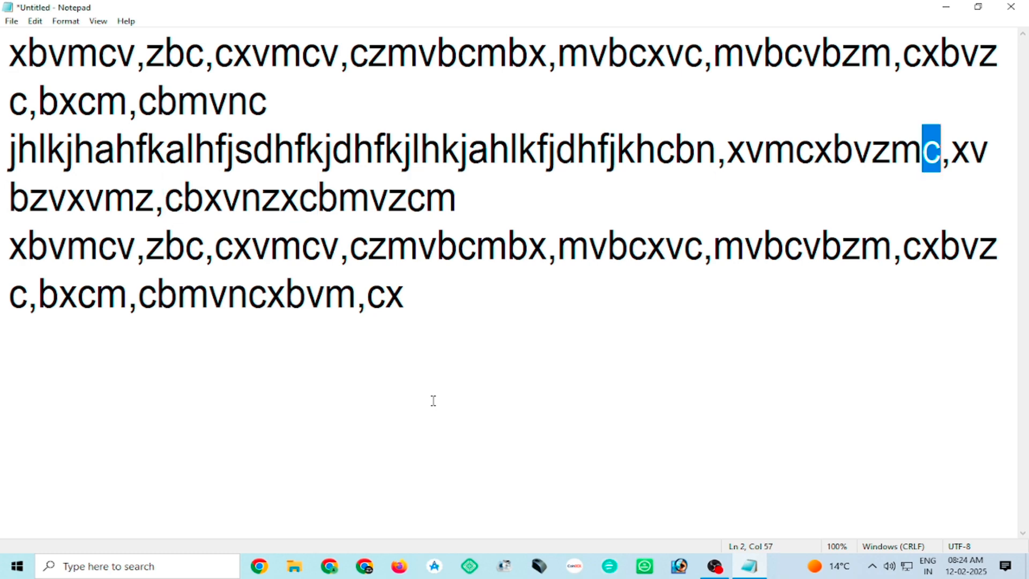
key("shift+F3")
key("shift+F3")
key("shift+F3")
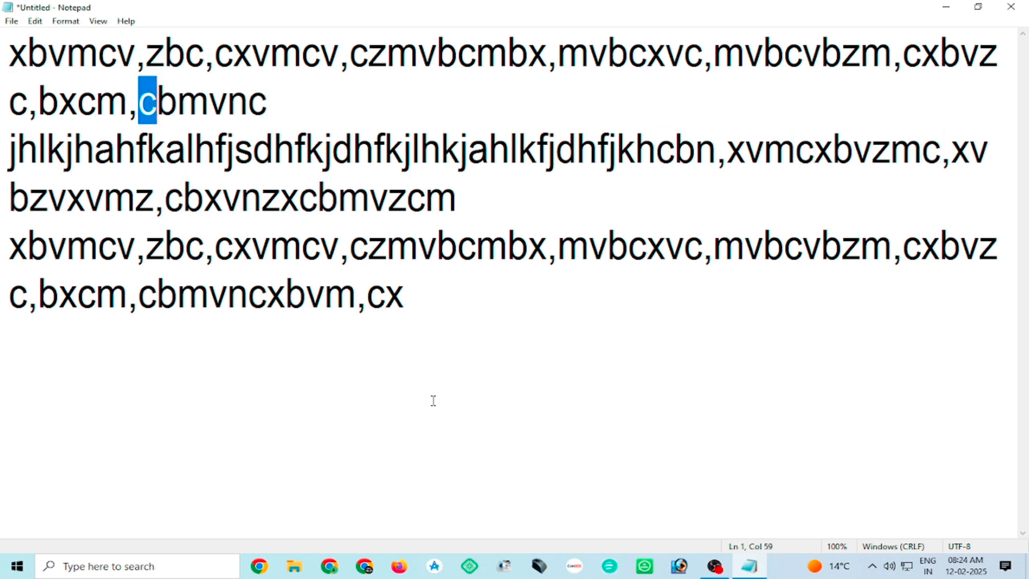
Step forward through the next matches of c into the second paragraph, and back again through the previous matches.
key("F3")
key("F3")
key("F3")
key("F3")
key("F3")
key("F3")
key("F3")
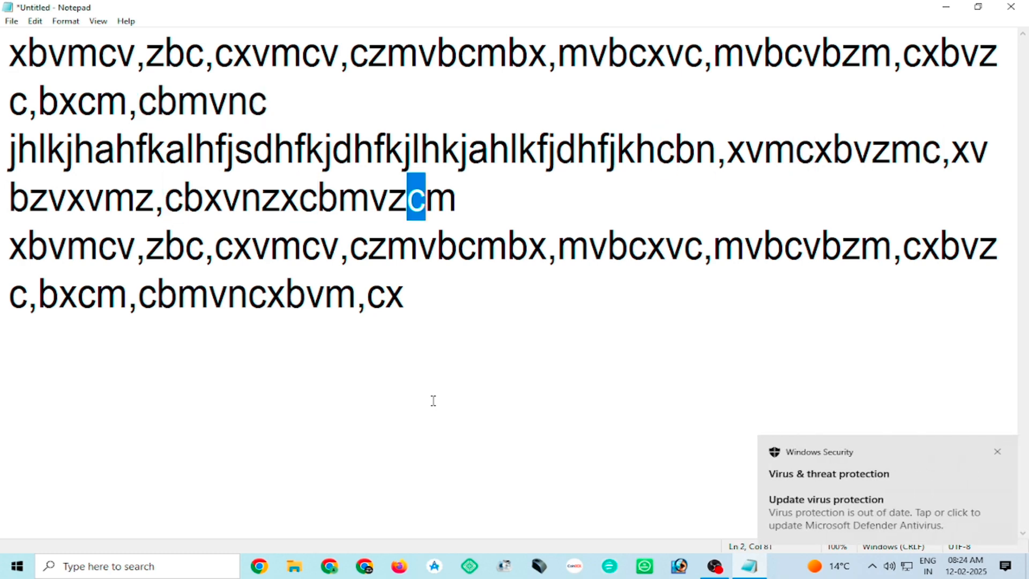
key("shift+F3")
key("shift+F3")
key("shift+F3")
key("shift+F3")
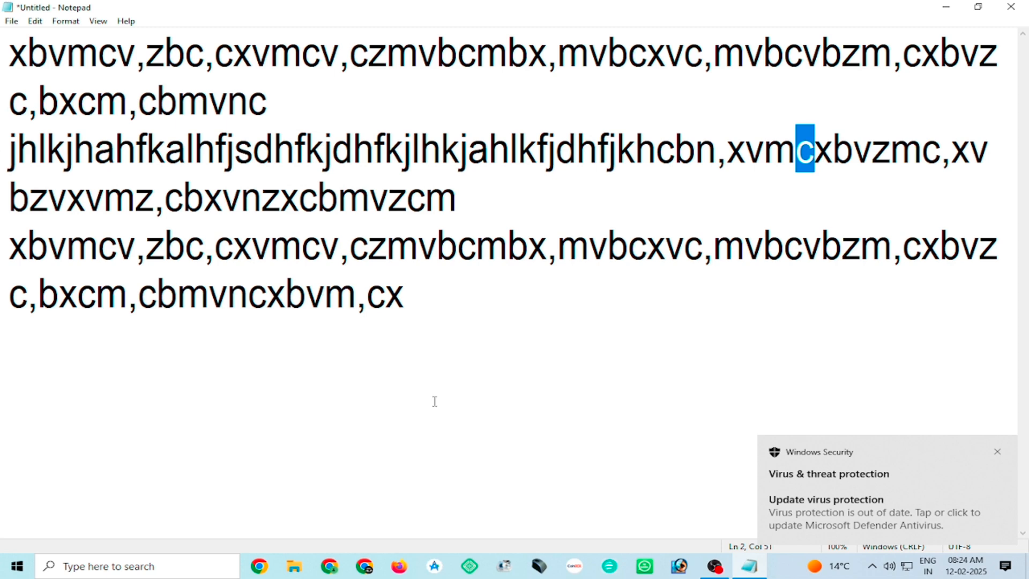
Replace every occurrence of c with 2030 throughout the document and close the Replace dialog.
left_click(36, 21)
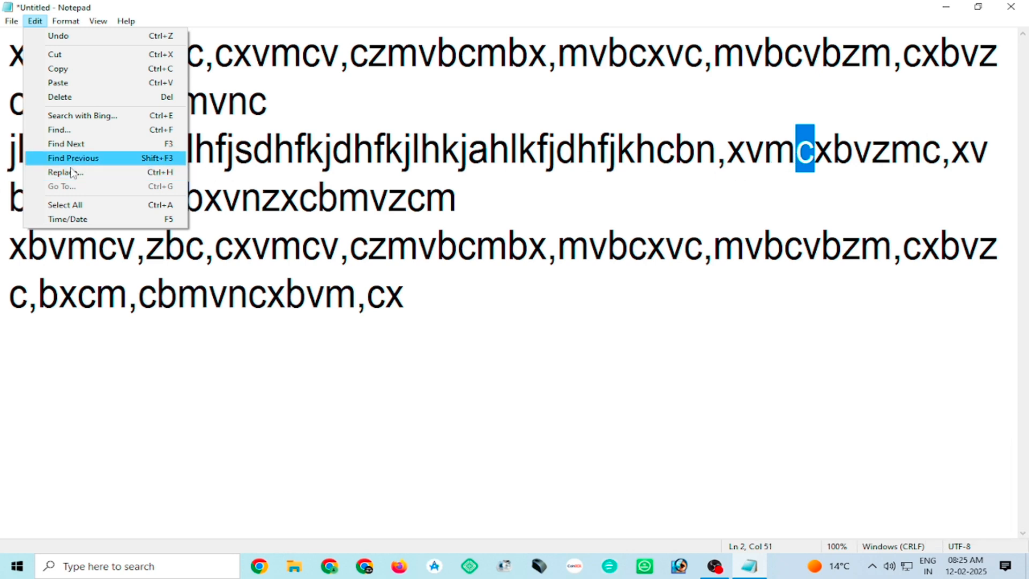
left_click(73, 172)
left_click_drag(177, 84, 574, 293)
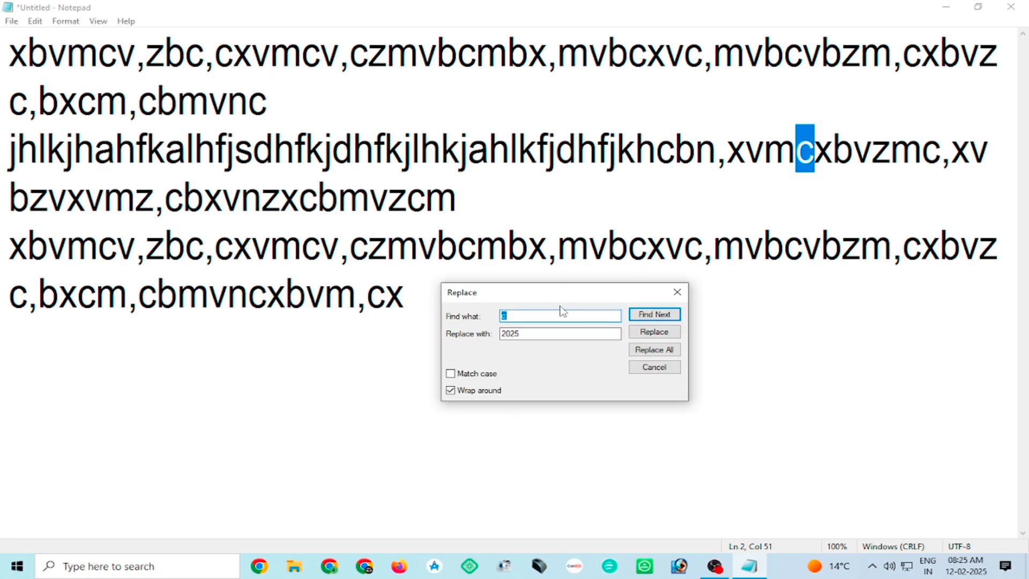
key("Tab")
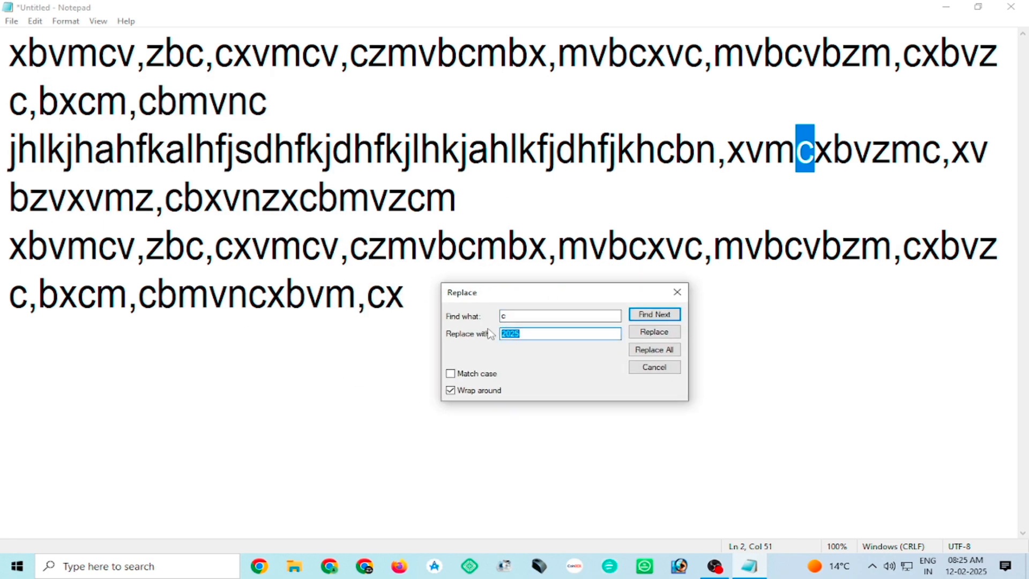
type("2030")
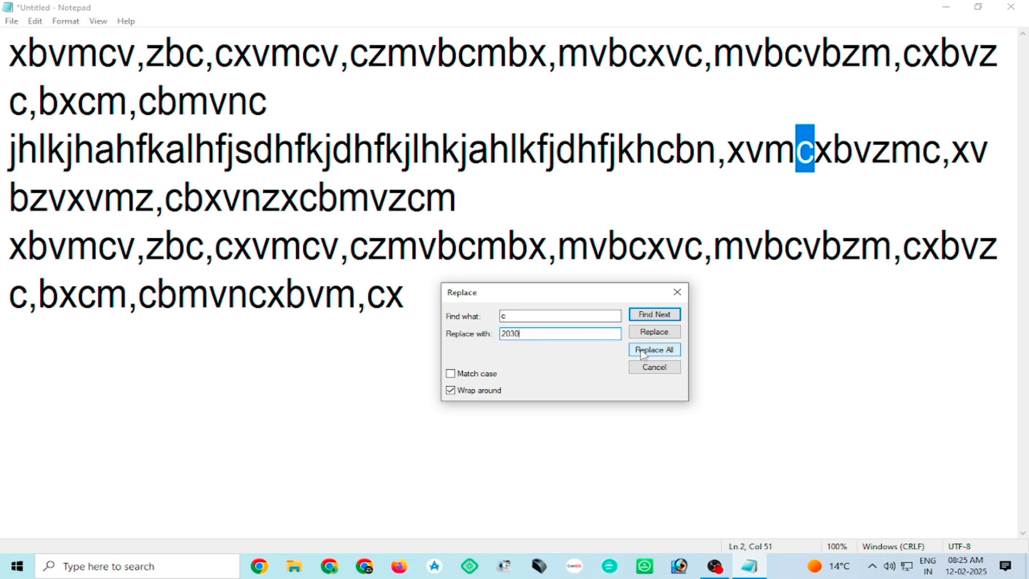
left_click(663, 333)
left_click(661, 355)
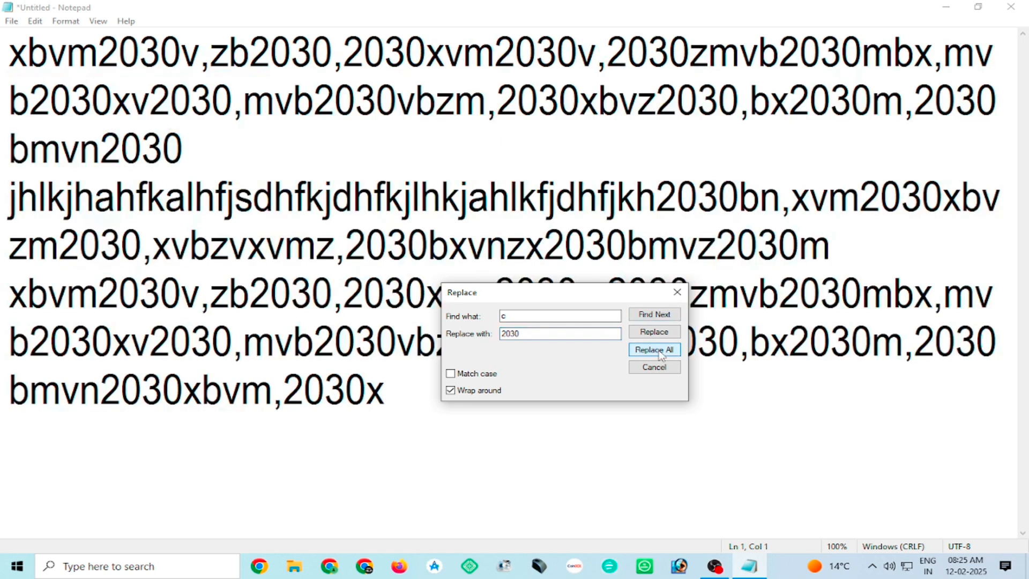
left_click(677, 292)
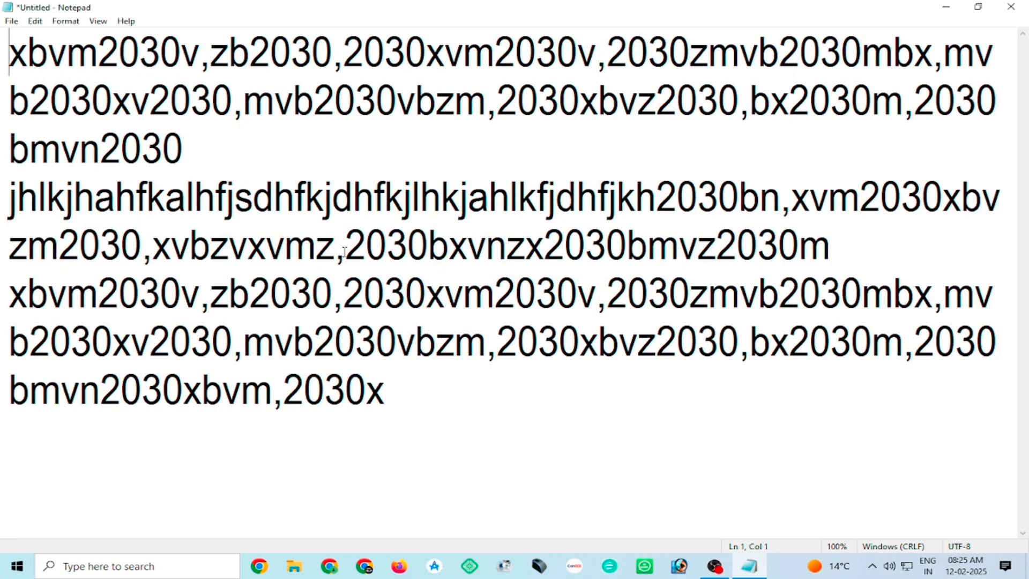
Examine the replaced occurrences of 2030 in the first and second paragraphs.
left_click_drag(345, 246, 415, 247)
left_click(122, 152)
left_click(173, 99)
left_click(356, 100)
left_click(537, 99)
left_click(696, 100)
Turn off Word Wrap and check that the Go To command is available.
left_click(34, 21)
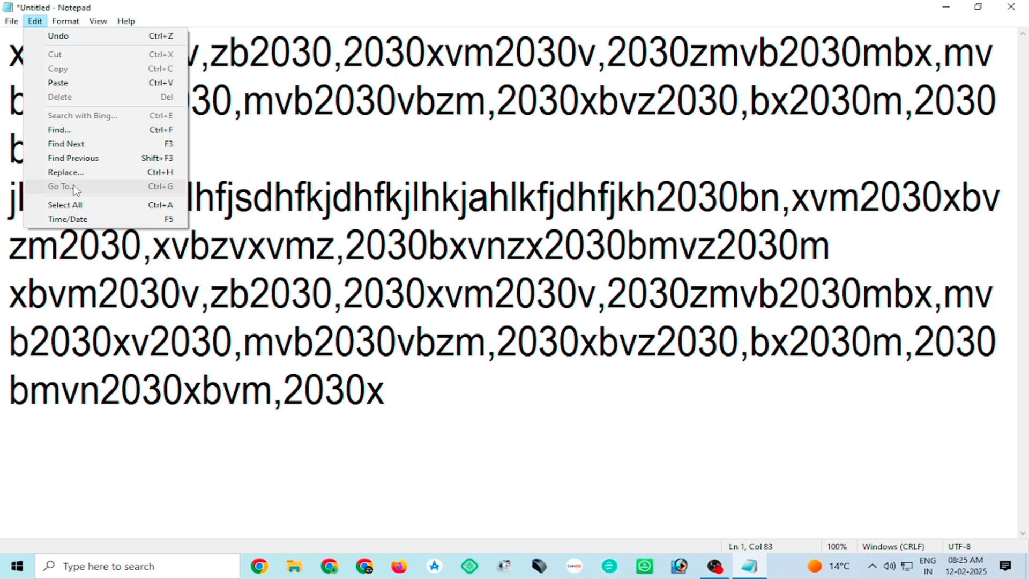
mouse_move(63, 24)
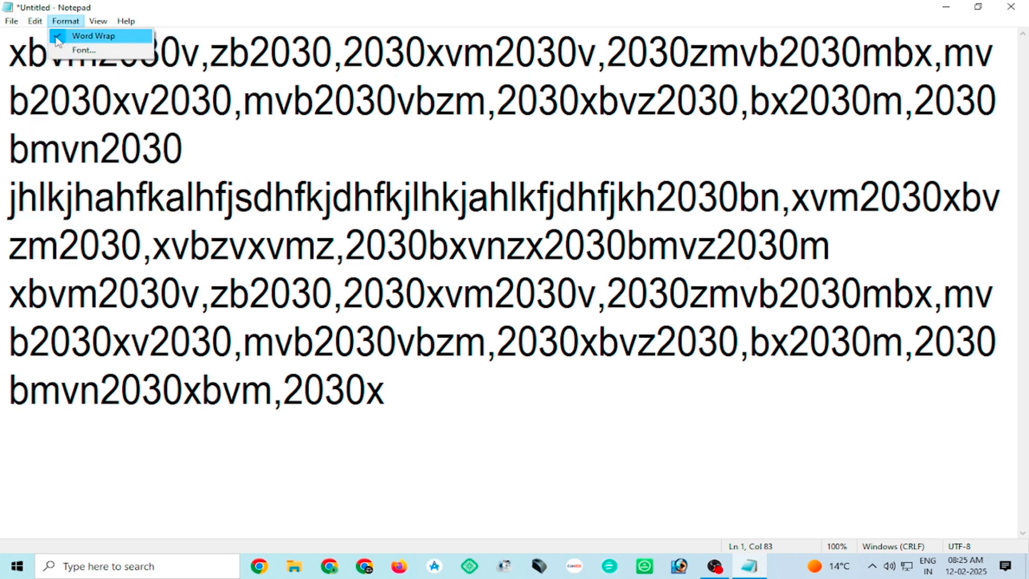
left_click(86, 36)
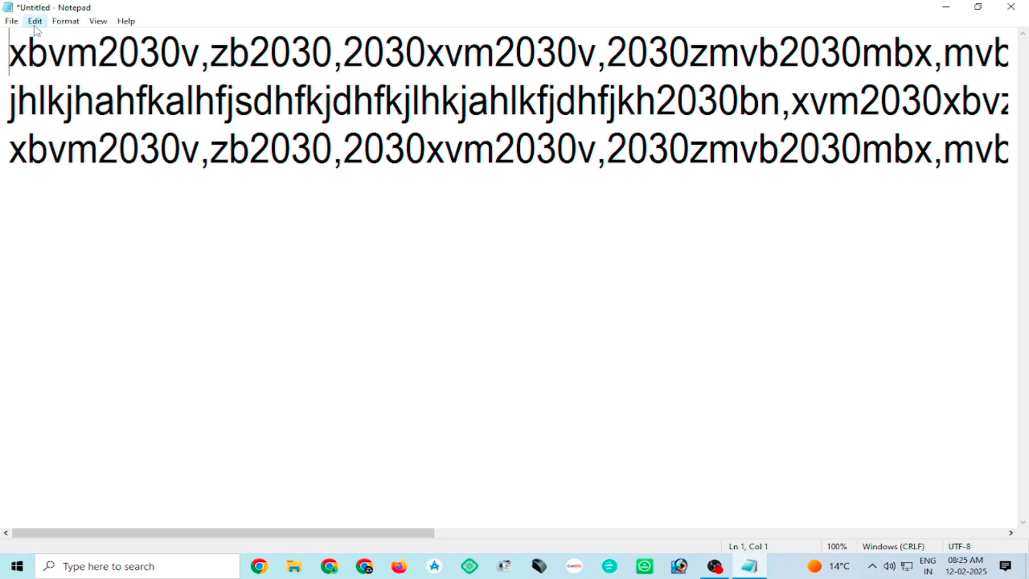
left_click(35, 21)
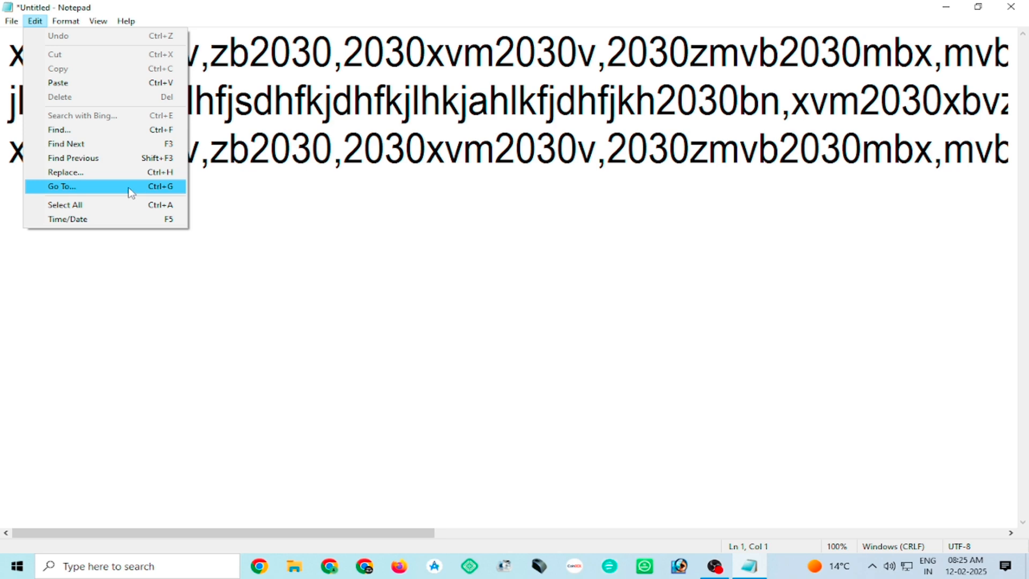
left_click(719, 101)
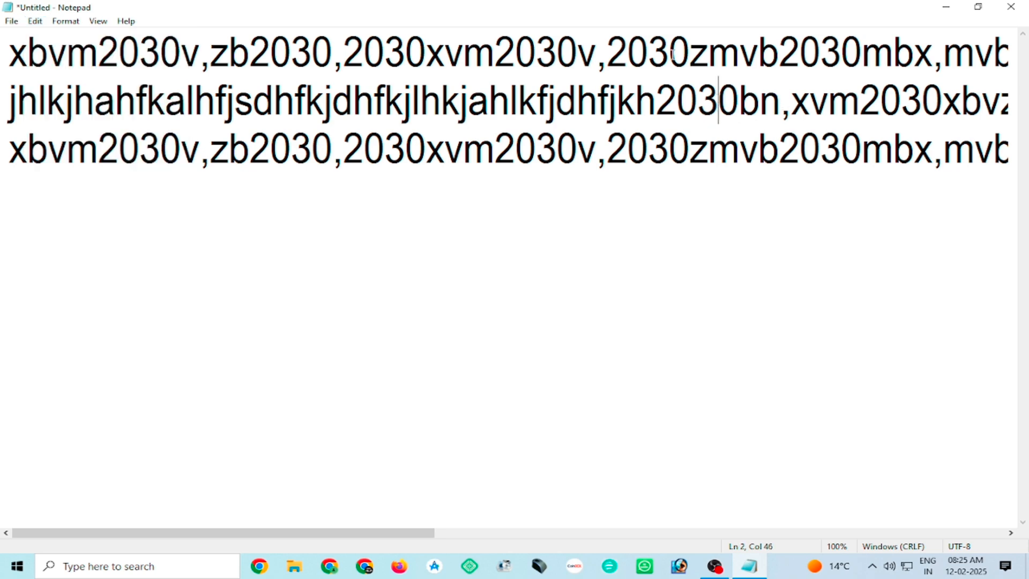
Split the first paragraph into four shorter lines, breaking it after "2030xvm2030v,203", "mvb2" and "bx2030m,203".
left_click(669, 52)
key("Return")
left_click(659, 101)
key("Return")
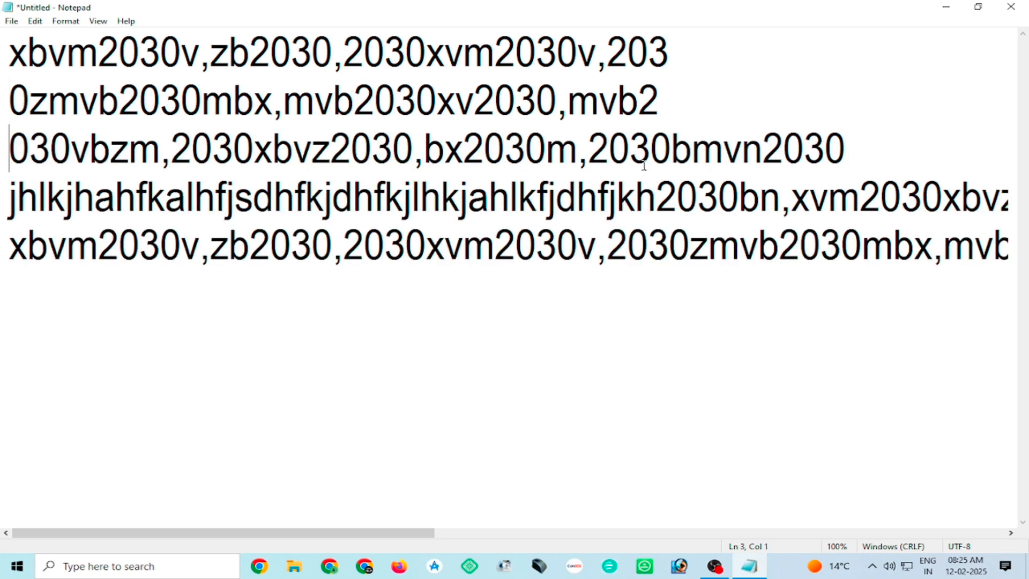
left_click(651, 151)
key("Return")
Split the second paragraph after "jkh" and "xvbzvxvm", and break the third paragraph after "2030xvm2030v,20".
left_click(655, 225)
key("Return")
left_click(657, 300)
key("Return")
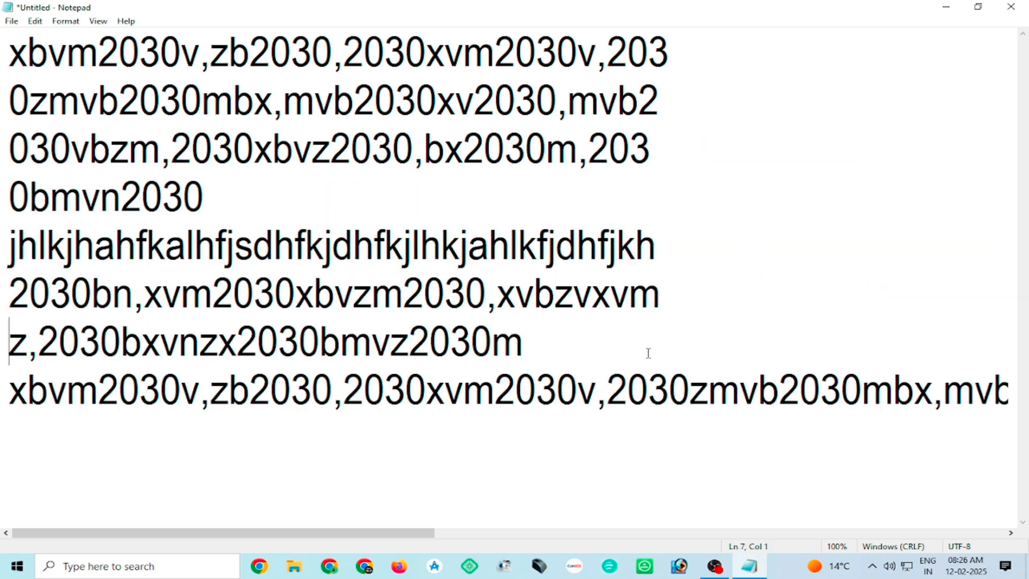
left_click(640, 369)
key("Return")
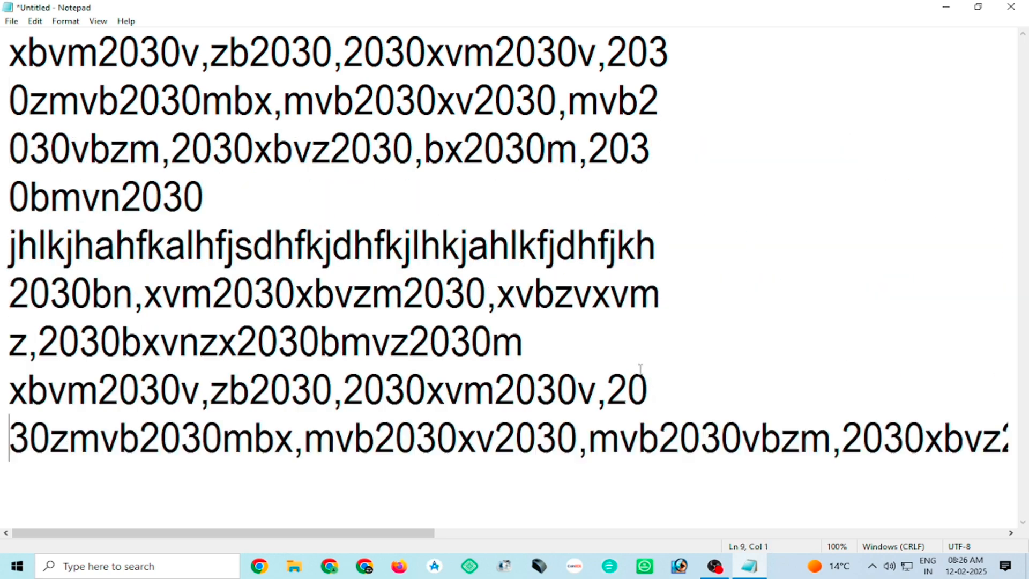
Place the cursor in line 7, view its number in the Go To Line dialog, and close the dialog without jumping.
left_click(140, 199)
left_click(278, 335)
left_click(35, 21)
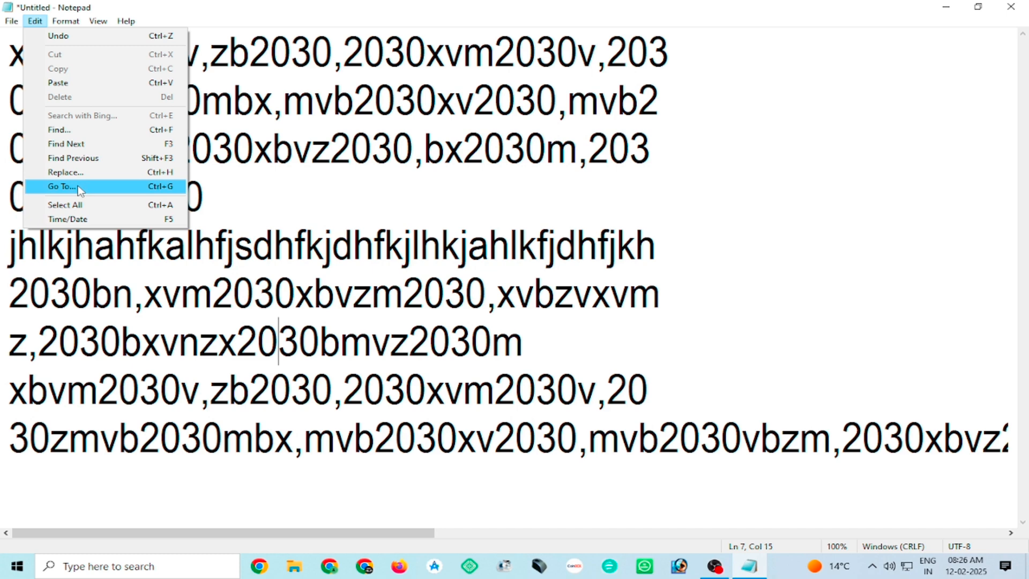
left_click(79, 188)
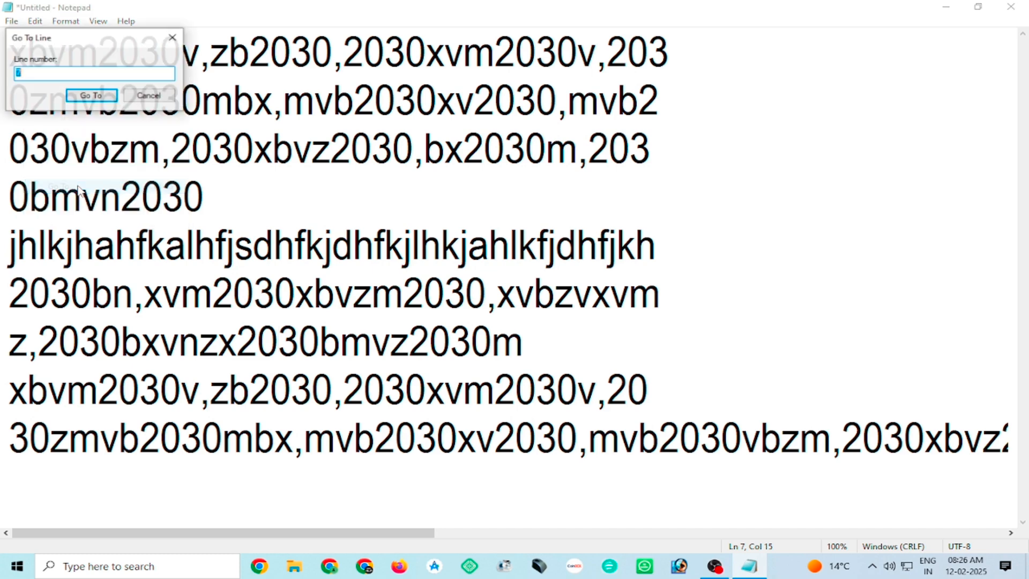
left_click_drag(112, 34, 714, 132)
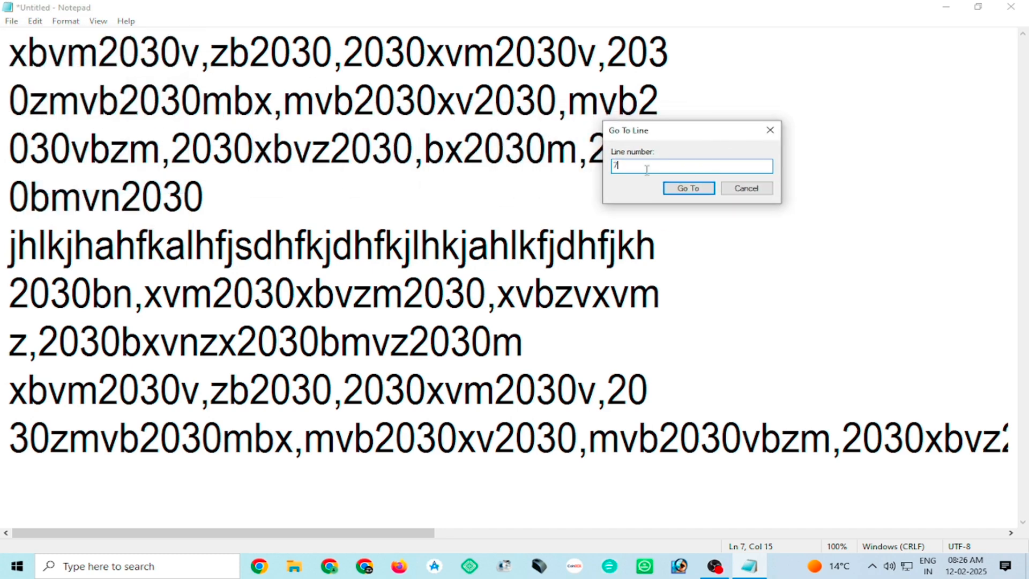
left_click(770, 136)
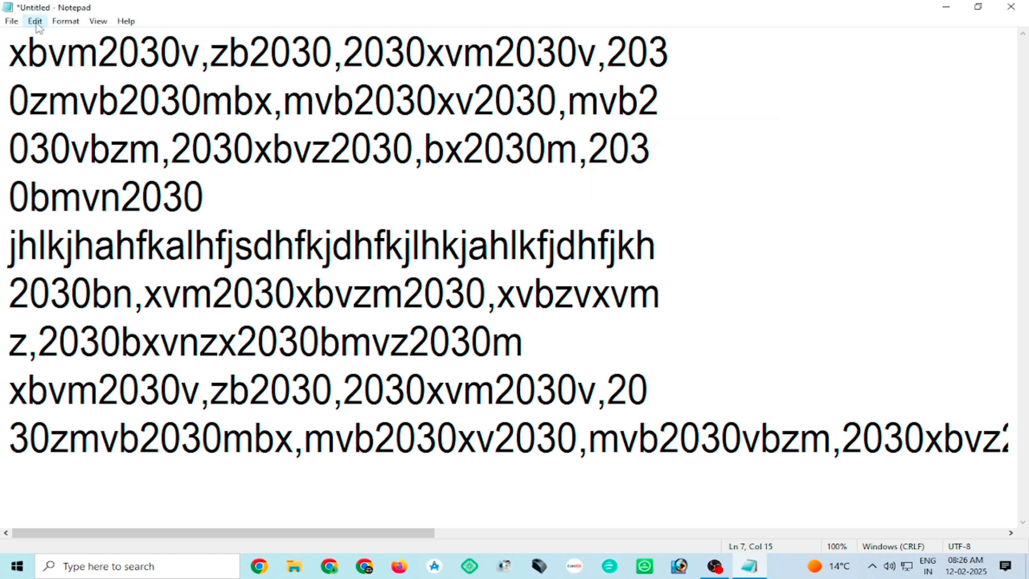
Place the cursor in lines 9, 7 and 6 in turn to check the line and column position in the status bar.
left_click(35, 21)
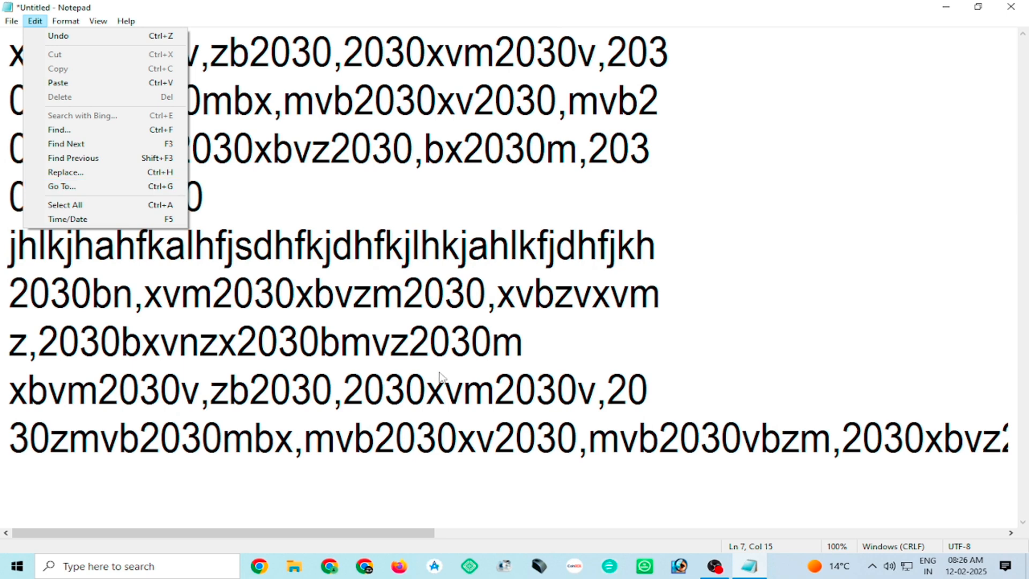
left_click(759, 493)
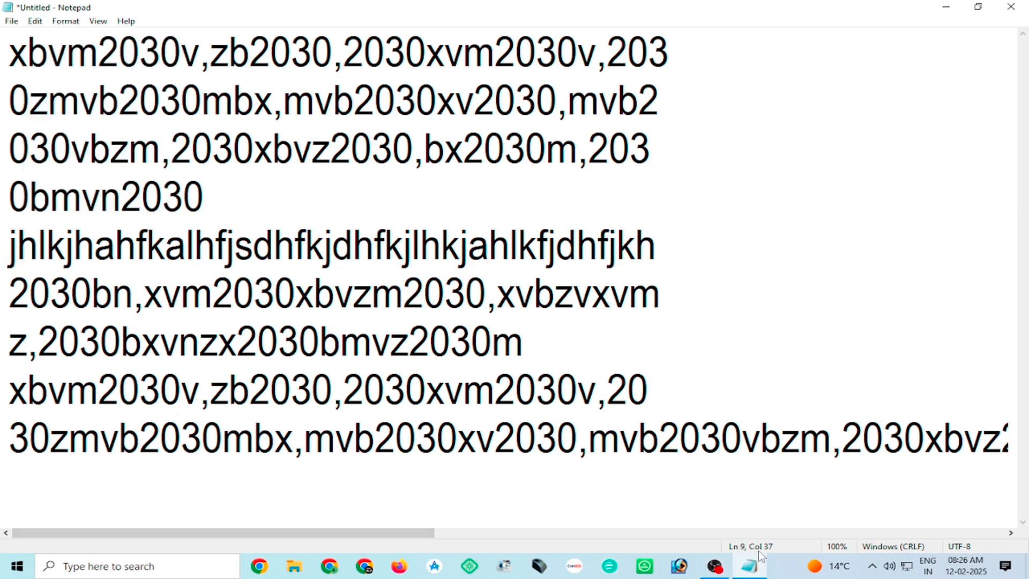
left_click(374, 443)
left_click(348, 343)
key("Up")
Select all the text with the Select All command, view the highlighted lines, and clear the selection.
left_click(36, 22)
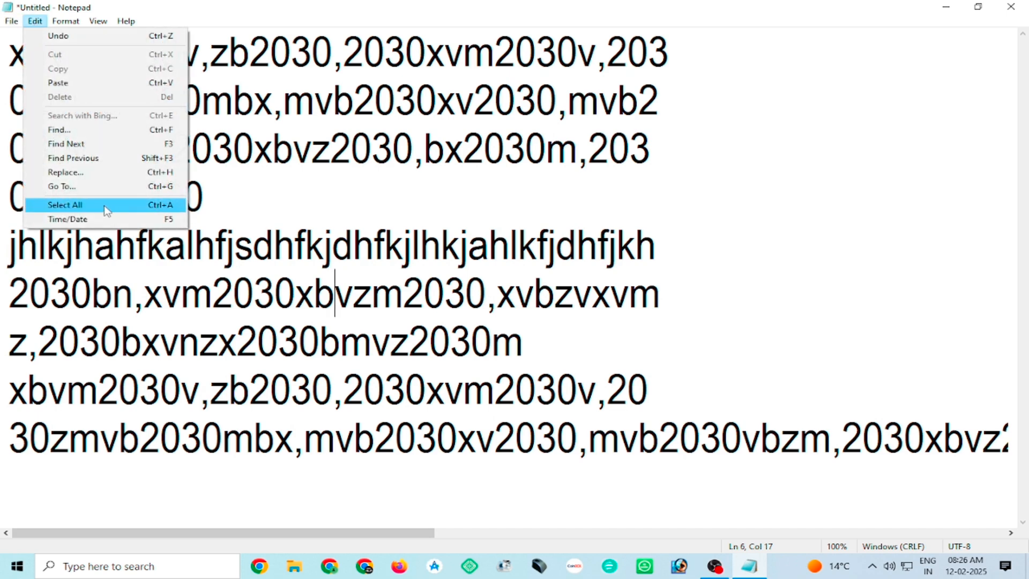
left_click(440, 246)
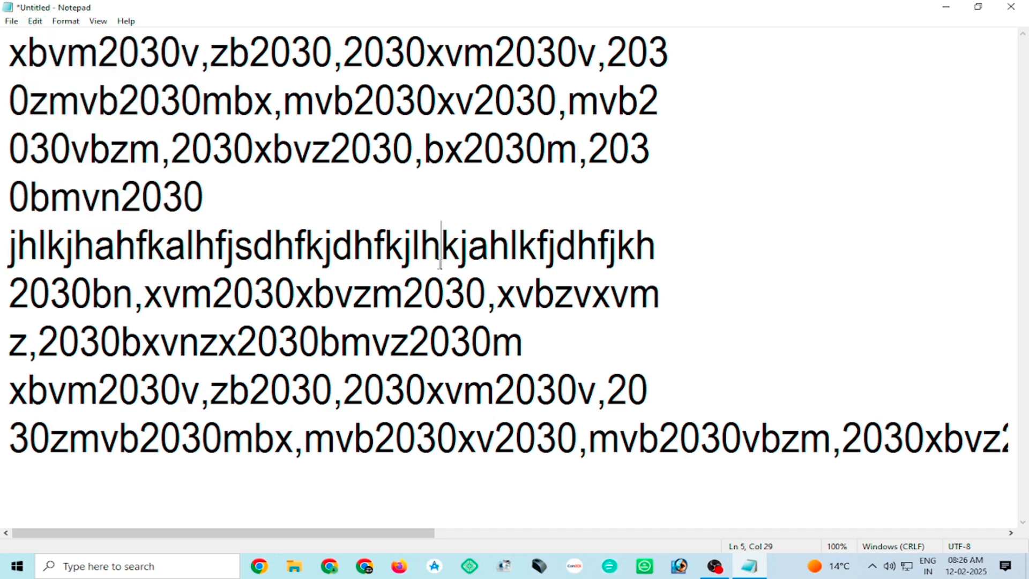
left_click(36, 21)
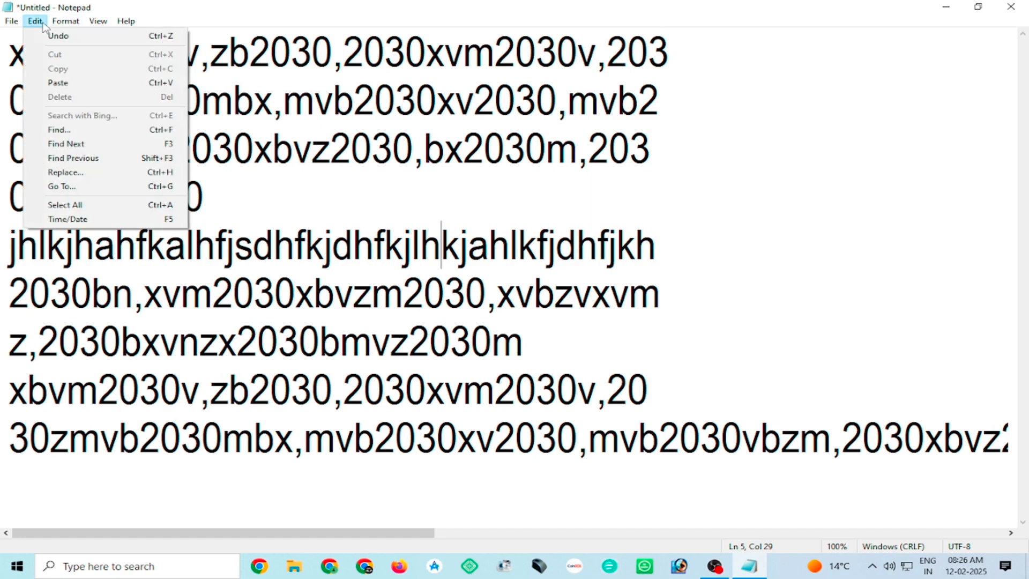
left_click(75, 205)
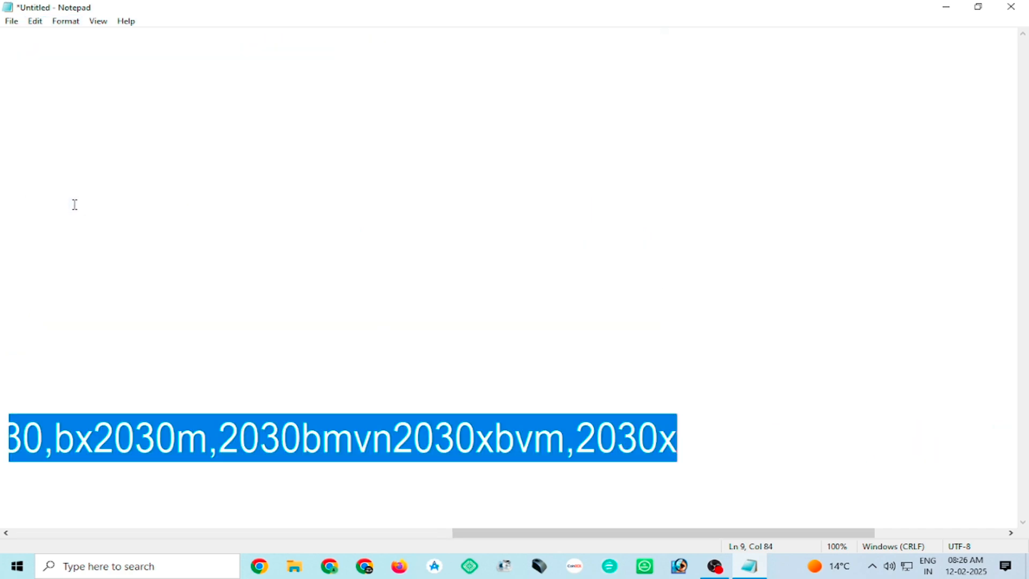
left_click_drag(562, 533, 209, 346)
left_click(35, 21)
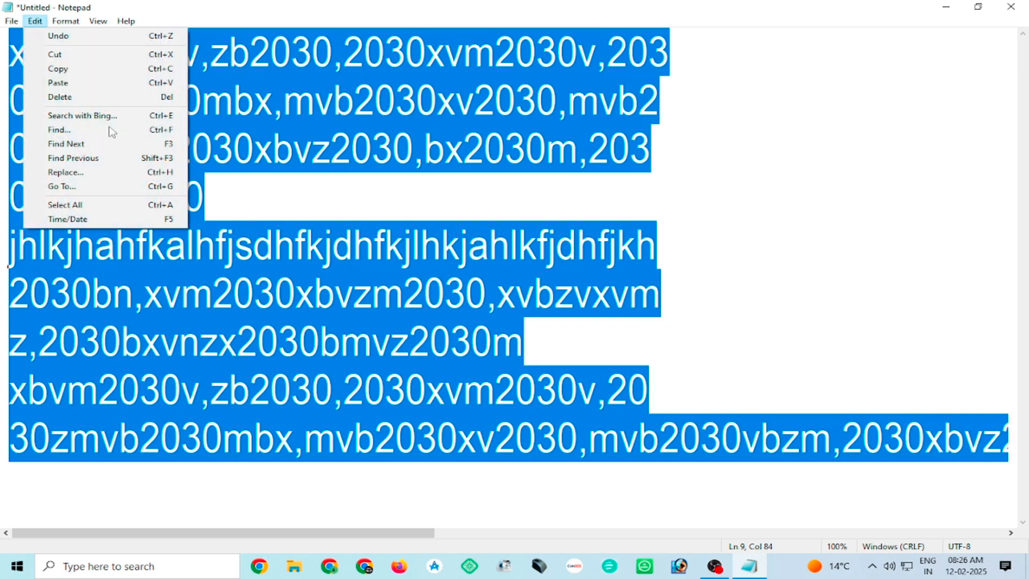
left_click(311, 166)
Select the entire text once more and deselect it by placing the cursor at the end of line 4.
key("ctrl+a")
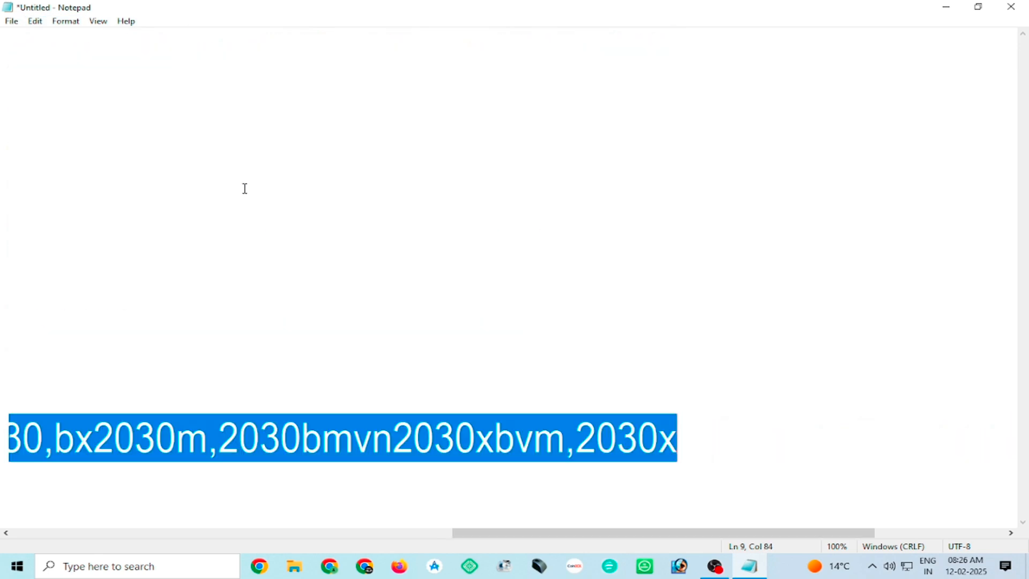
left_click_drag(618, 535, 180, 532)
left_click(214, 195)
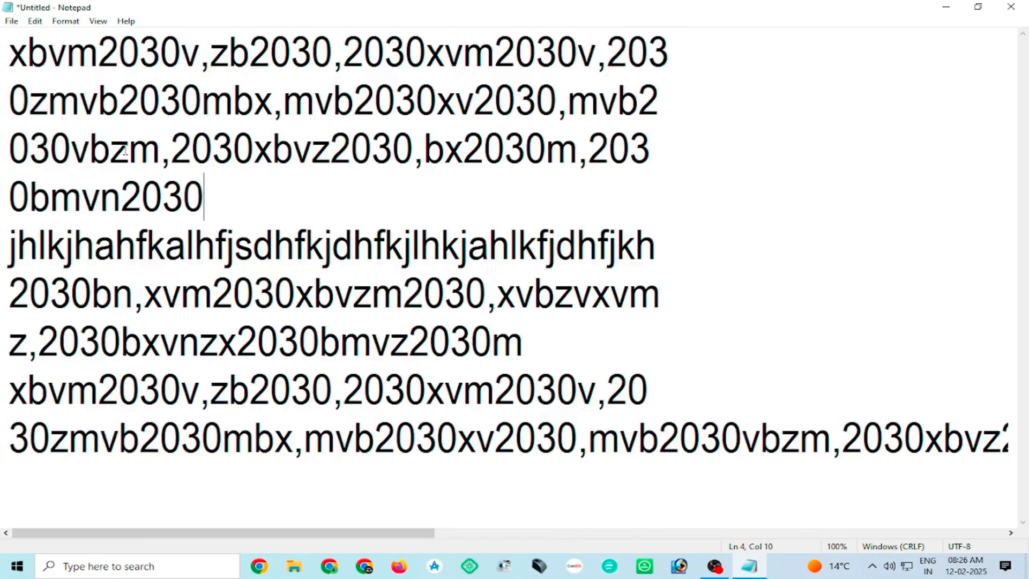
Add a blank line after "0bmvn2030" and insert the current time and date on it.
left_click(35, 21)
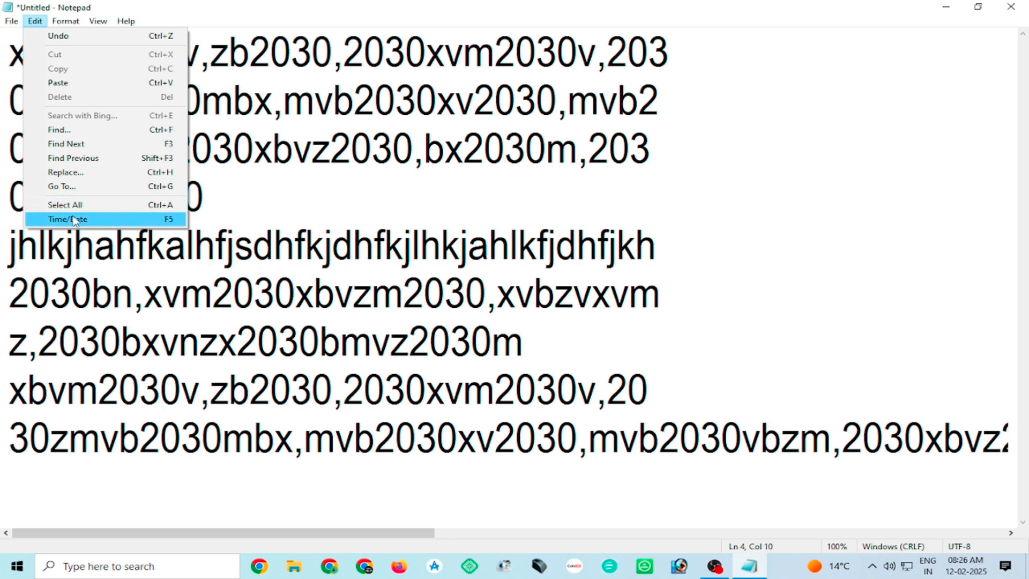
left_click(230, 196)
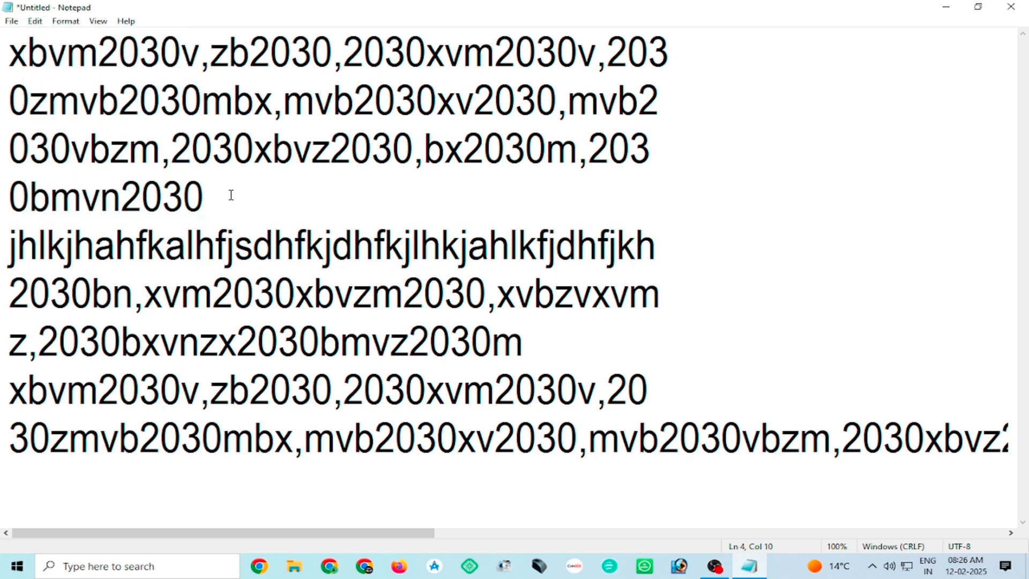
key("Return")
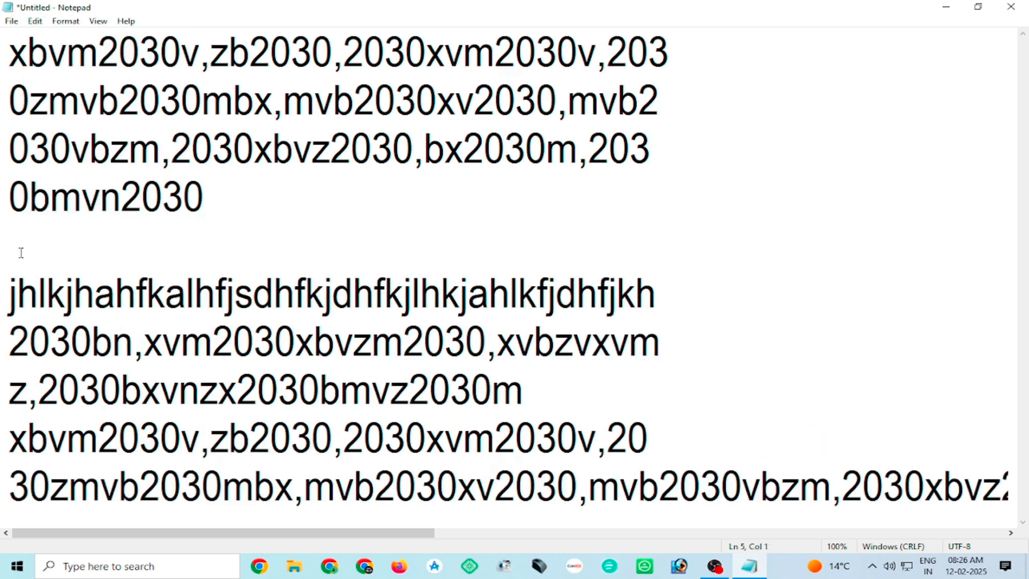
left_click(36, 22)
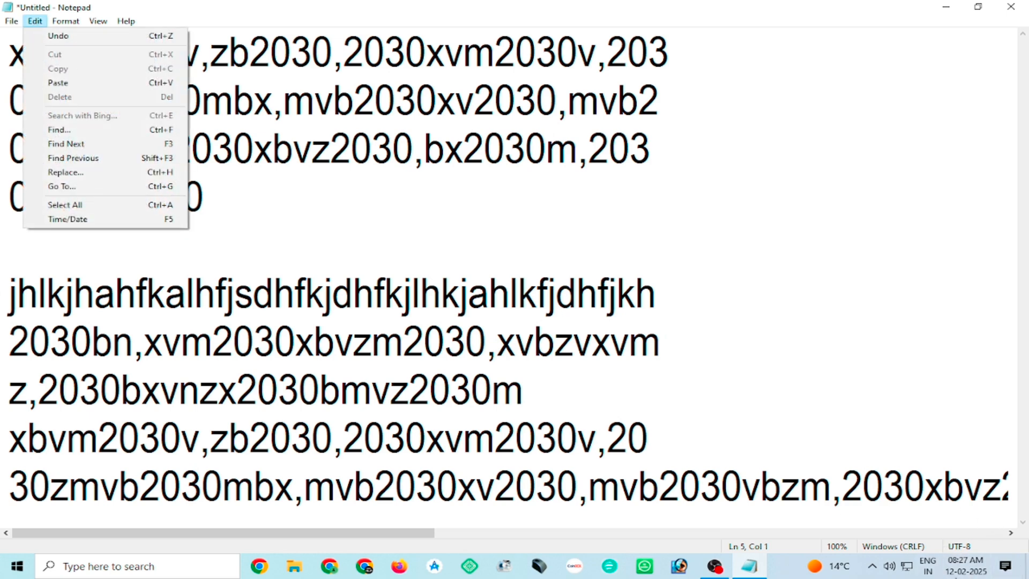
mouse_move(967, 571)
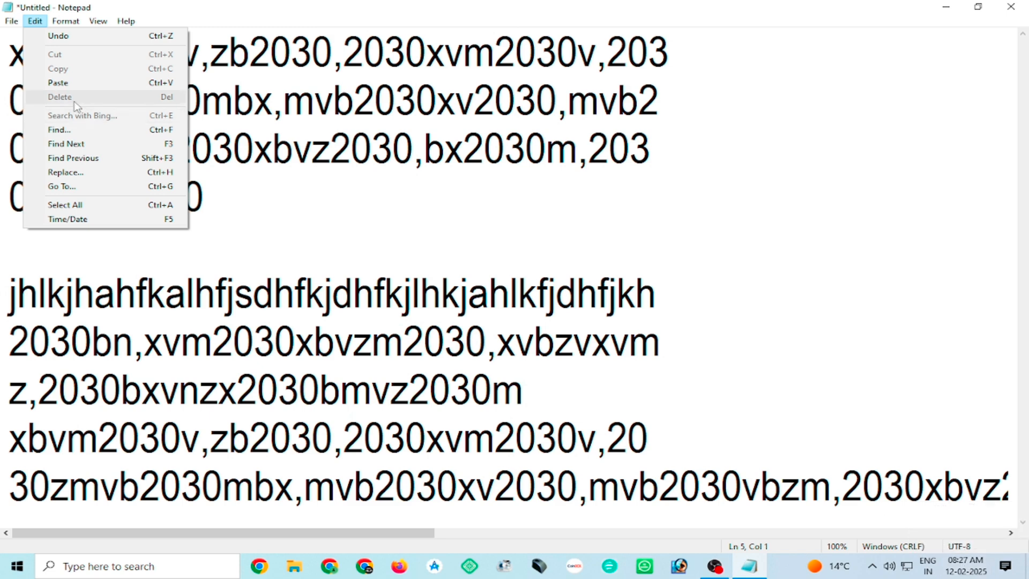
left_click(104, 218)
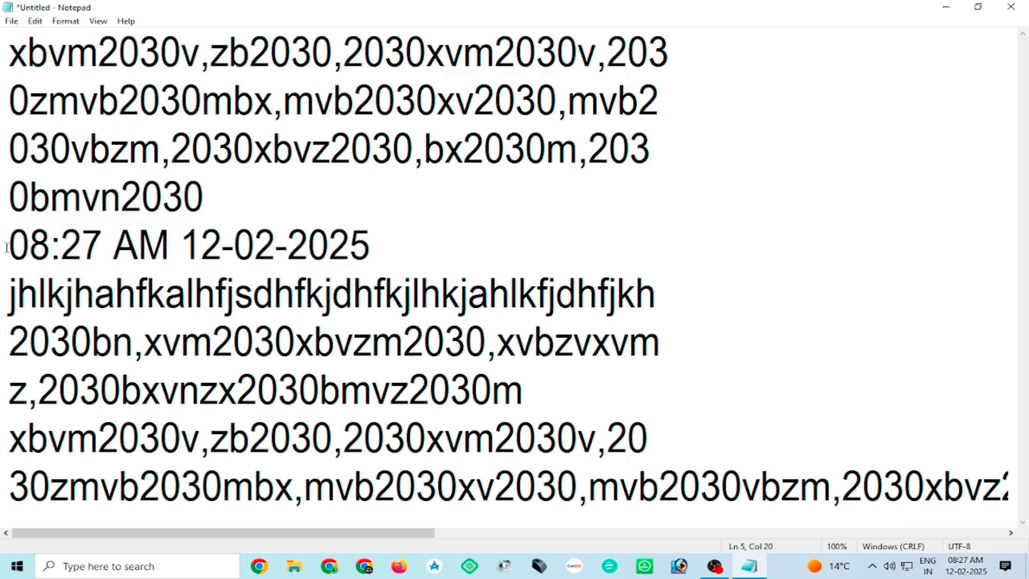
Add a second "08:27 AM 12-02-2025" entry on a new line directly below the first one.
left_click_drag(7, 247, 371, 247)
key("ctrl+c")
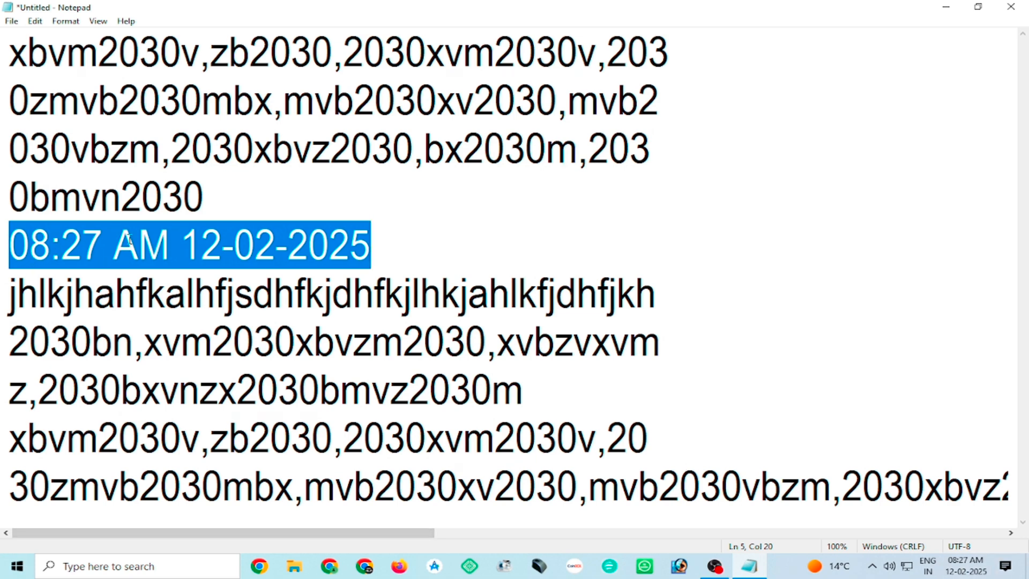
left_click(371, 244)
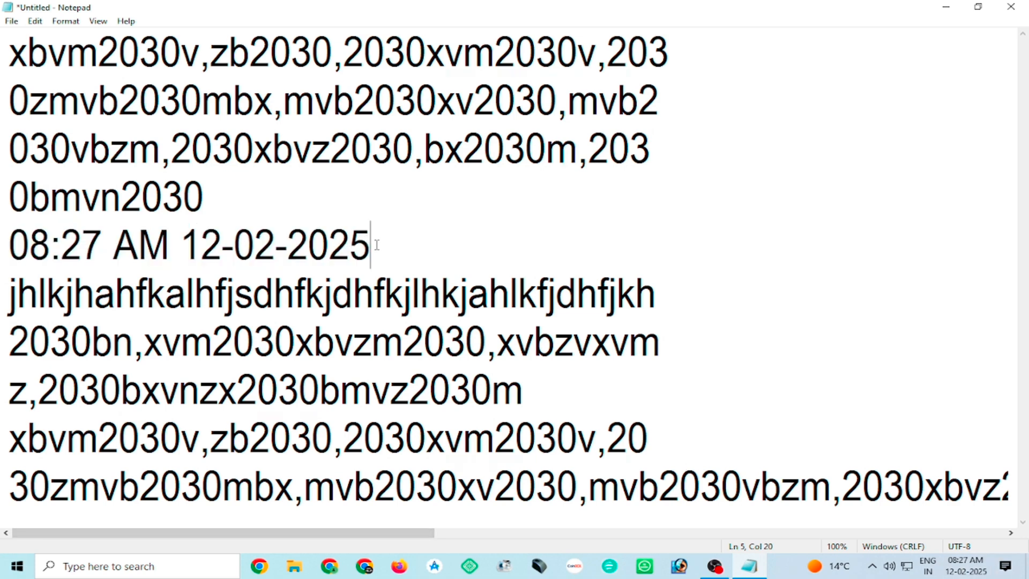
key("Return")
key("ctrl+v")
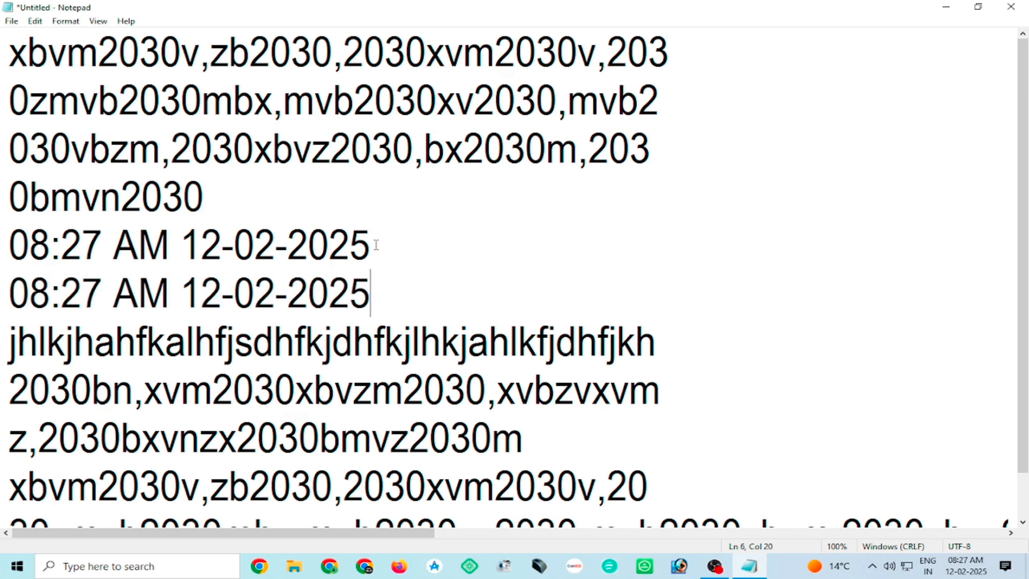